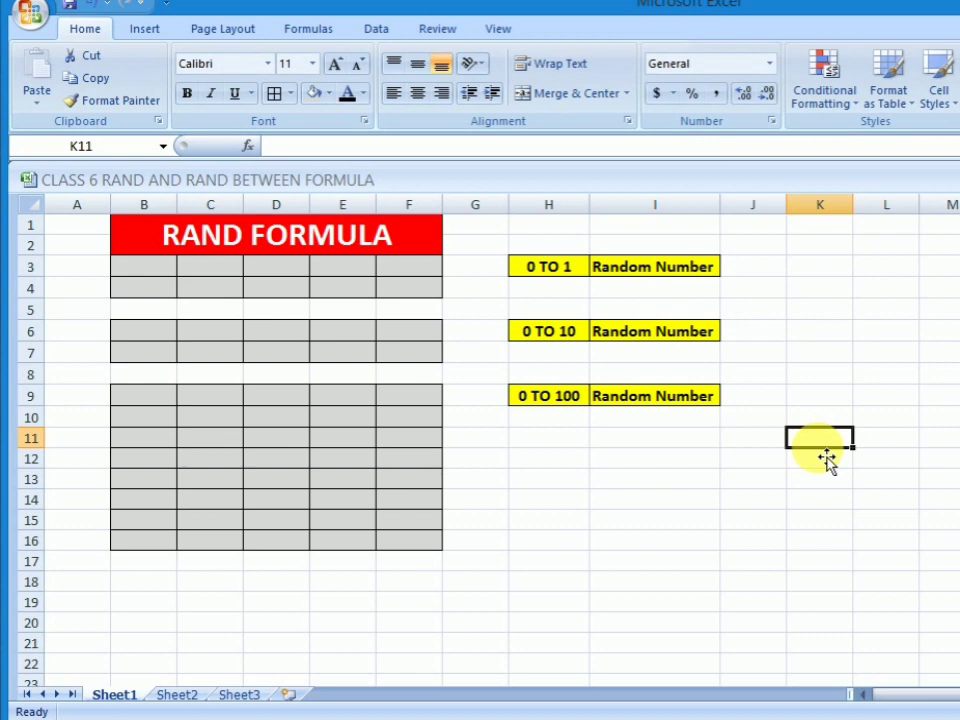
After glancing at the second sheet, enter =RAND() in cell B3
{"action": "left_click", "coordinate": [198, 692]}
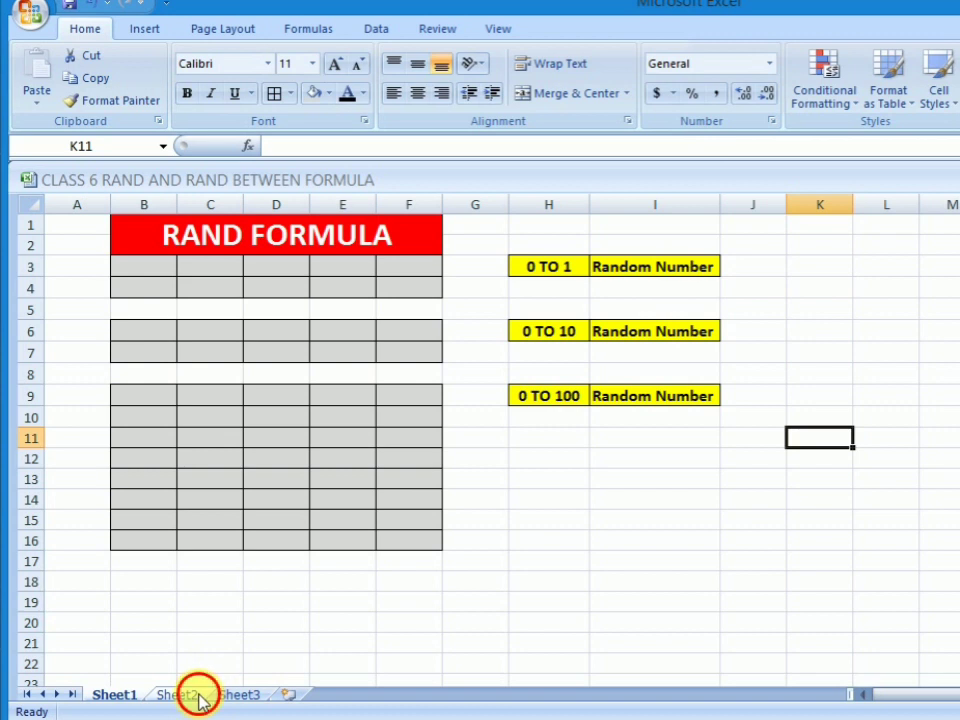
{"action": "left_click", "coordinate": [120, 695]}
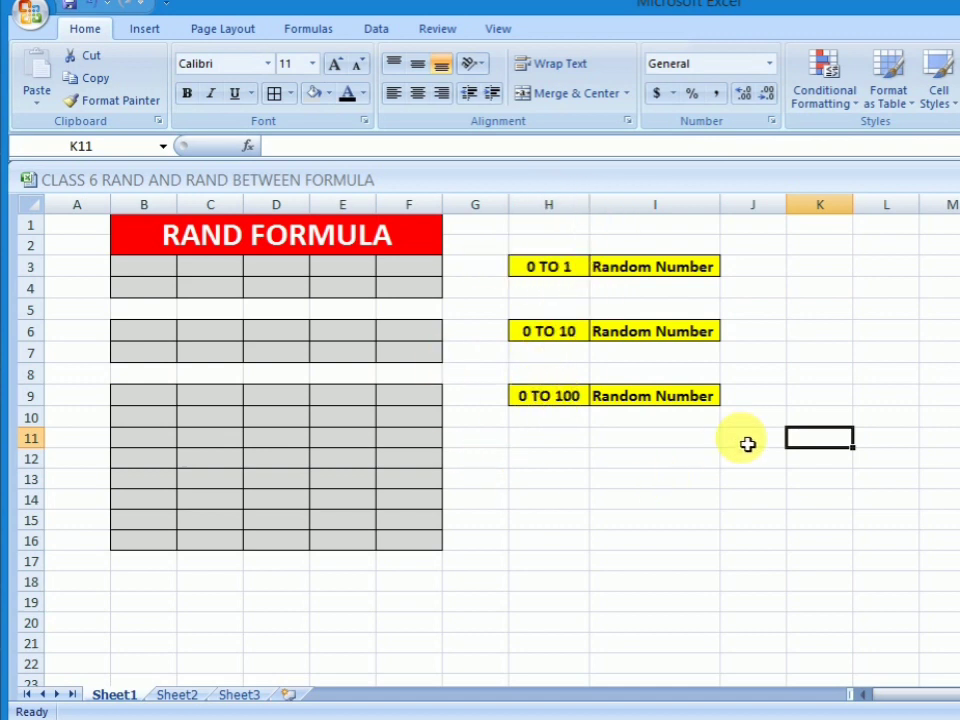
{"action": "left_click", "coordinate": [144, 271]}
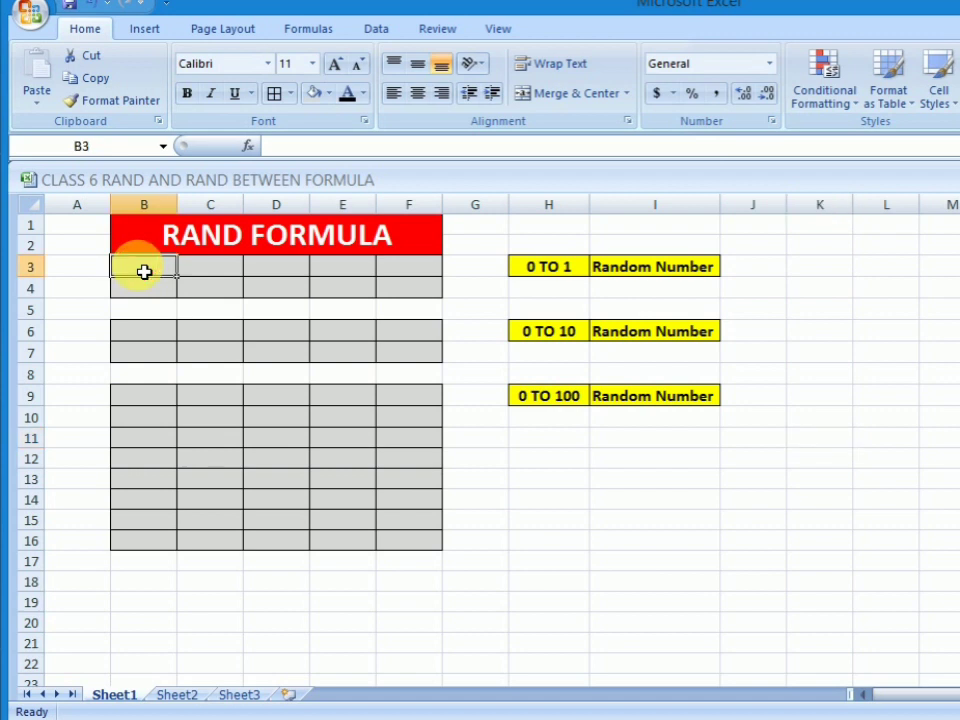
{"action": "type", "text": "="}
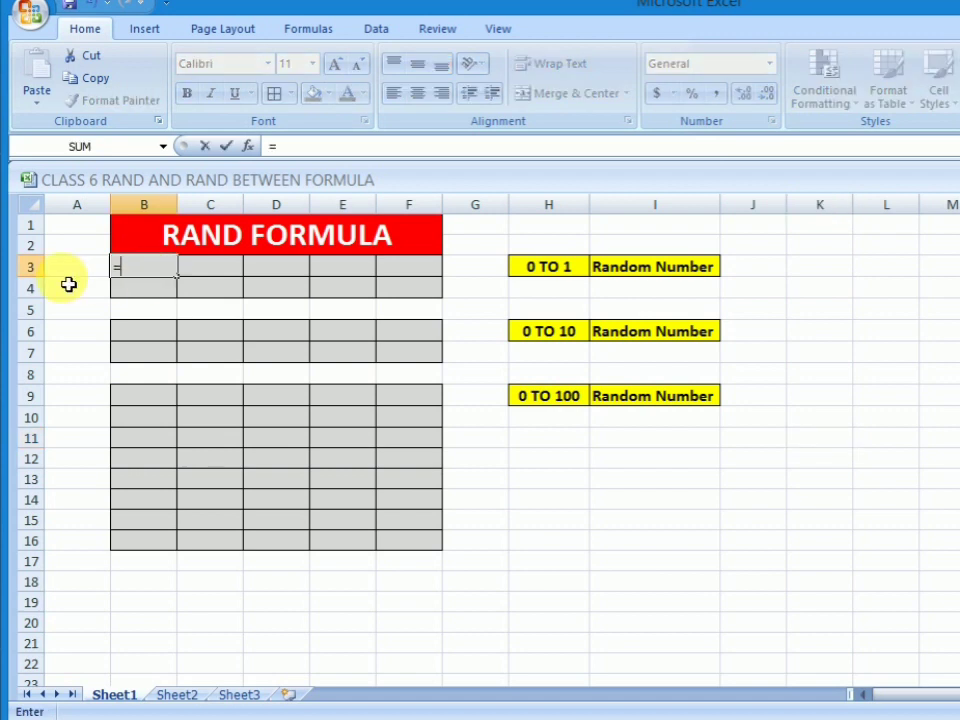
{"action": "type", "text": "RAND"}
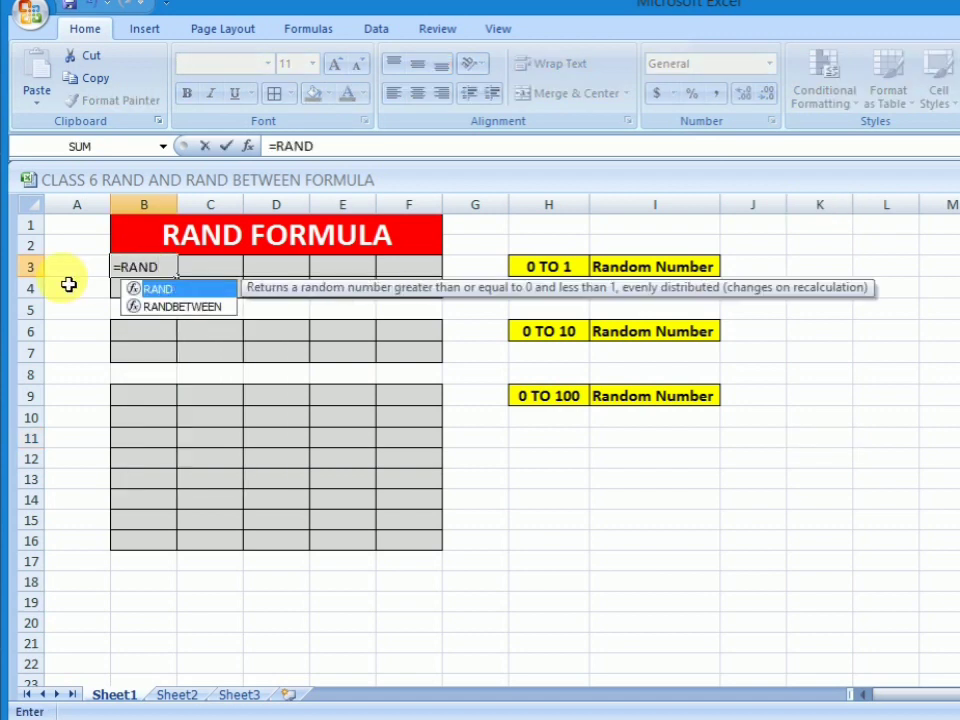
{"action": "type", "text": "("}
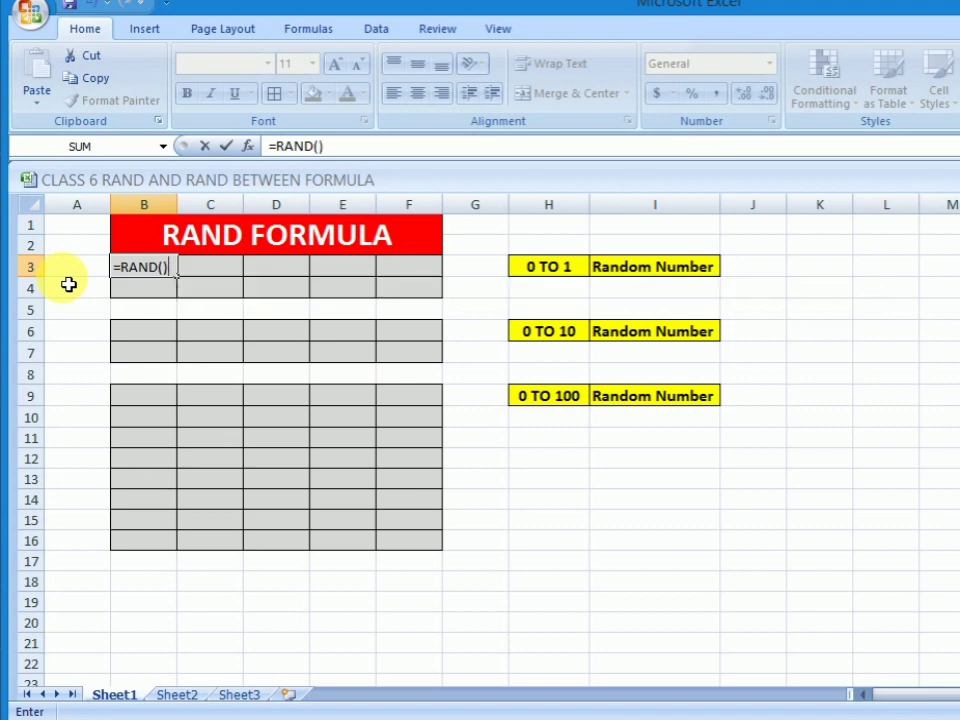
{"action": "key", "text": "Return"}
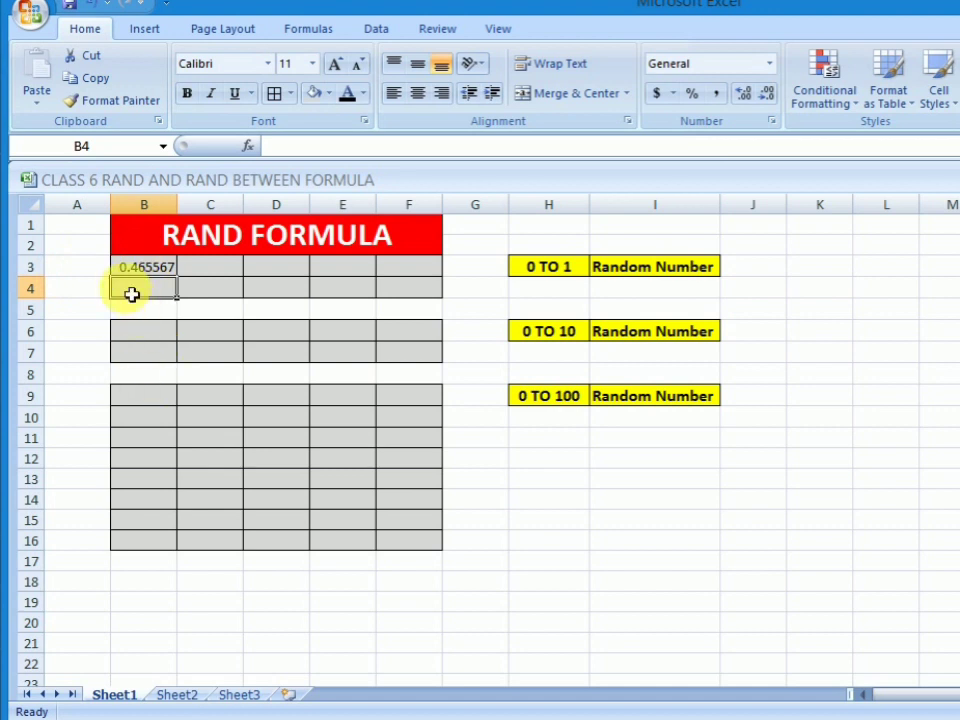
Copy the B3 RAND formula across the range B3:F4
{"action": "key", "text": "Up"}
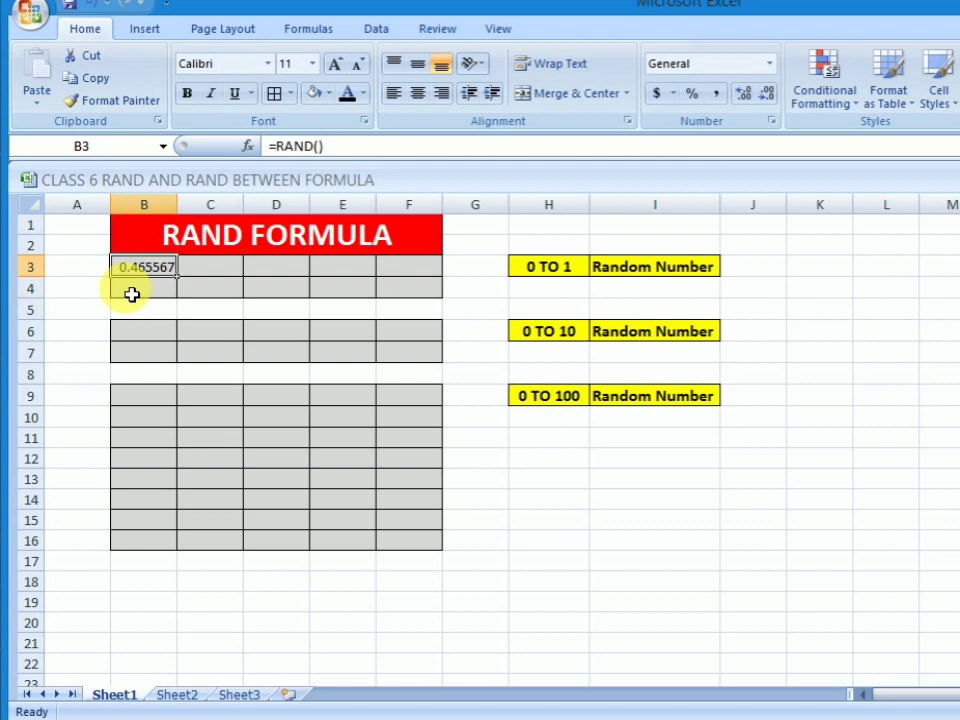
{"action": "key", "text": "ctrl+c"}
{"action": "key", "text": "shift+Right"}
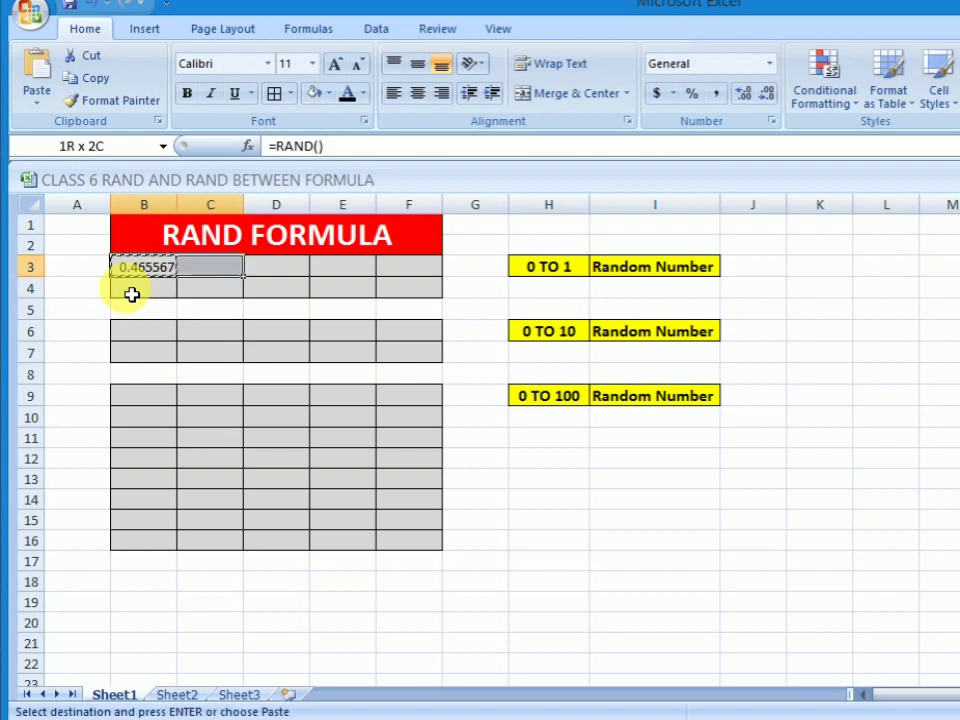
{"action": "key", "text": "shift+Right"}
{"action": "key", "text": "shift+Right"}
{"action": "key", "text": "shift+Right"}
{"action": "key", "text": "shift+Down"}
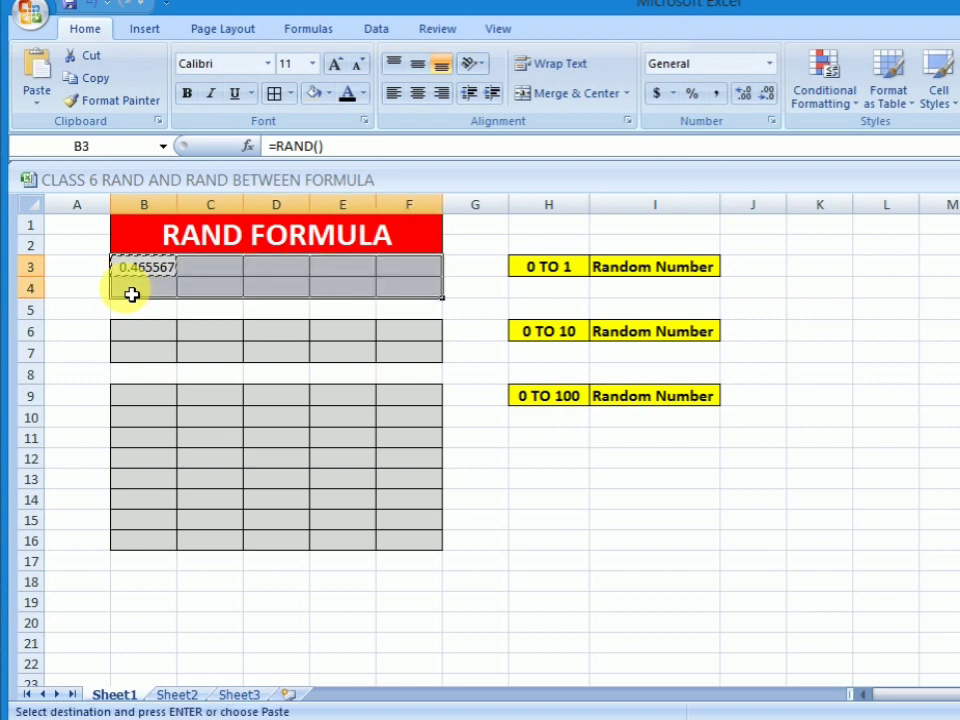
{"action": "key", "text": "Return"}
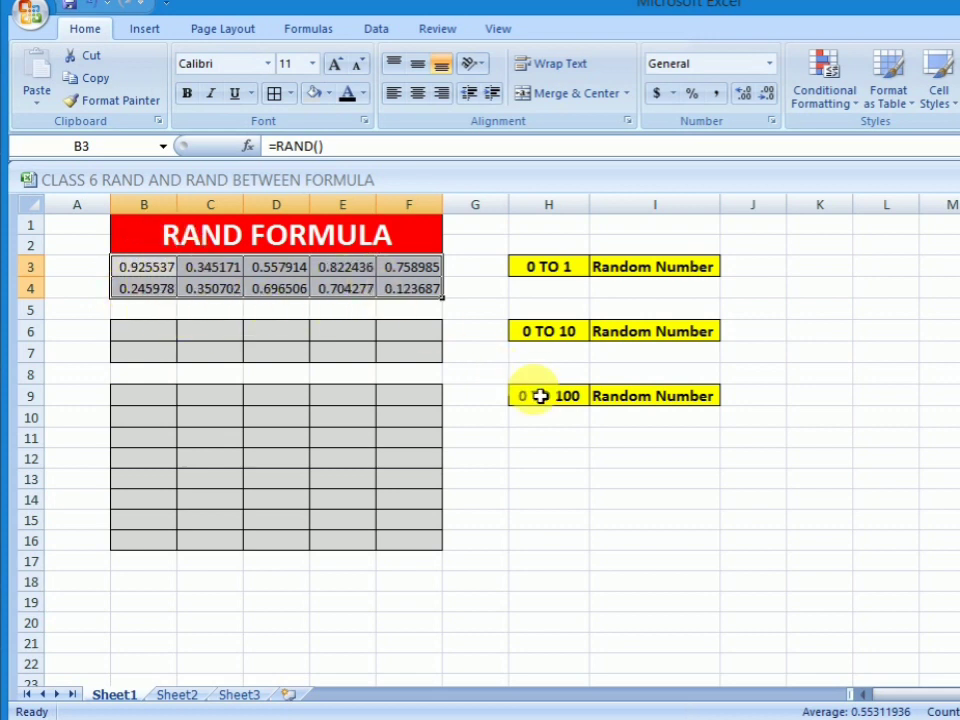
Enter =RAND()*10 in cell B6 using the RAND function suggestion
{"action": "left_click", "coordinate": [143, 340]}
{"action": "type", "text": "="}
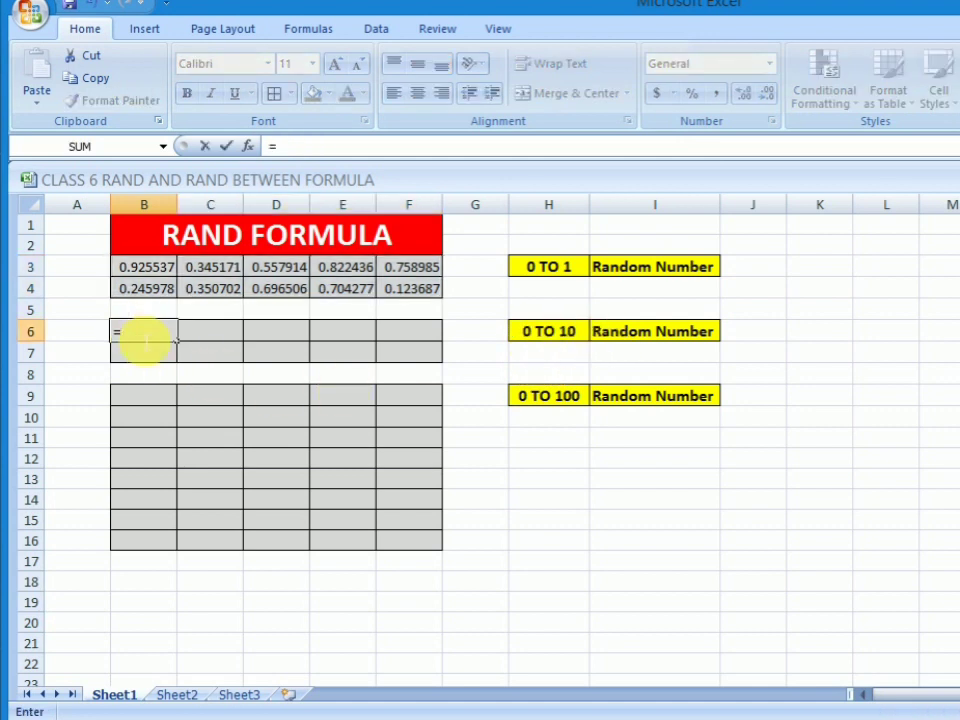
{"action": "type", "text": "RAND"}
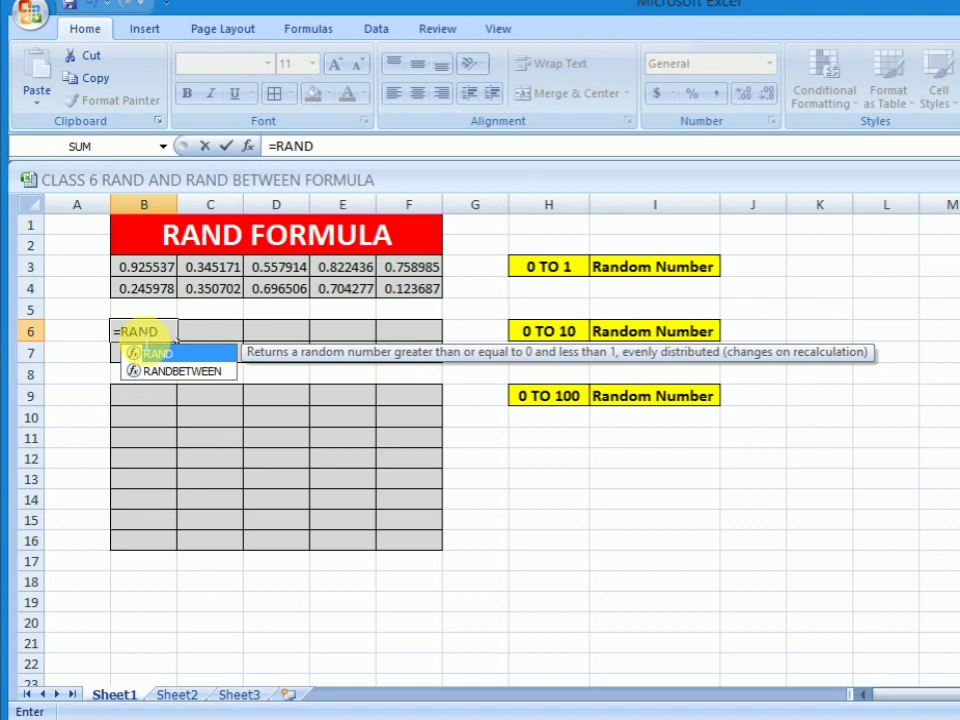
{"action": "double_click", "coordinate": [150, 353]}
{"action": "type", "text": "*"}
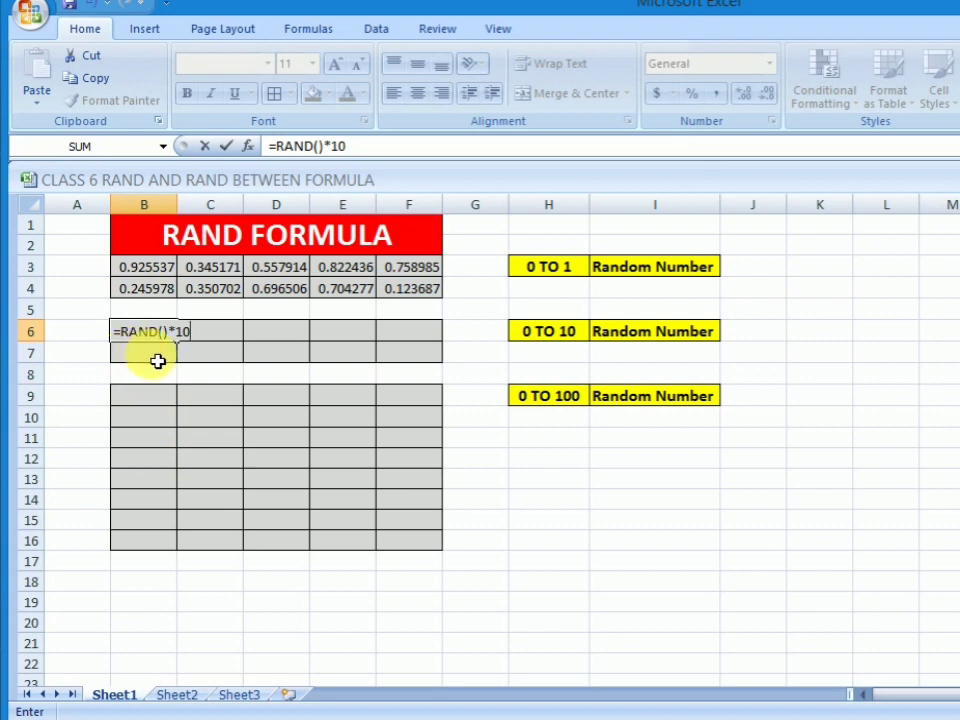
{"action": "key", "text": "Return"}
Copy the B6 formula across the range B6:F7
{"action": "left_click", "coordinate": [154, 338]}
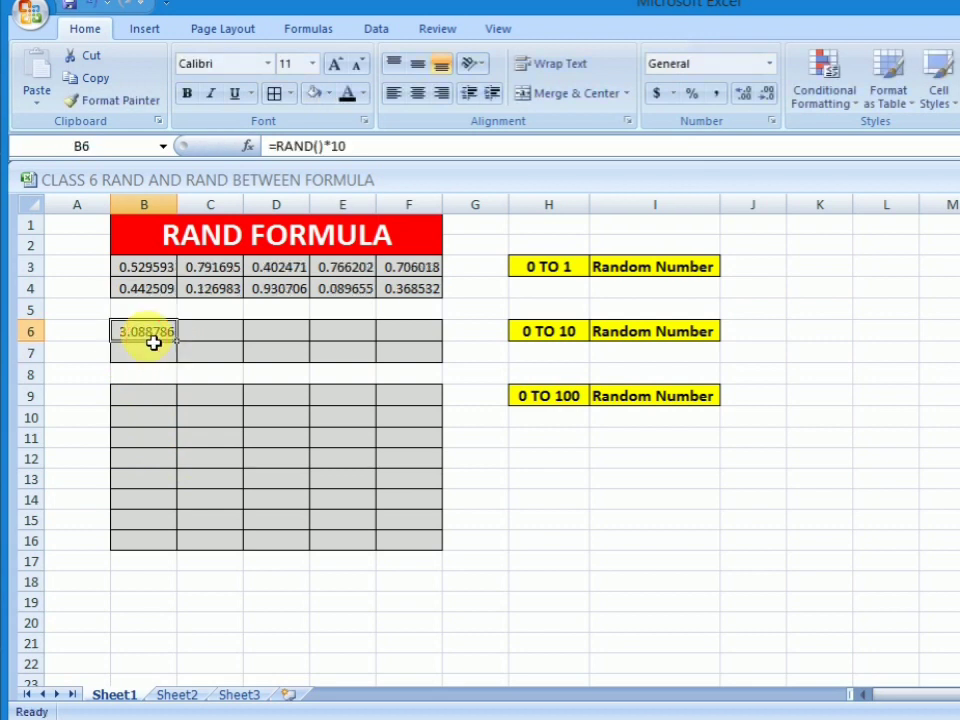
{"action": "key", "text": "ctrl+c"}
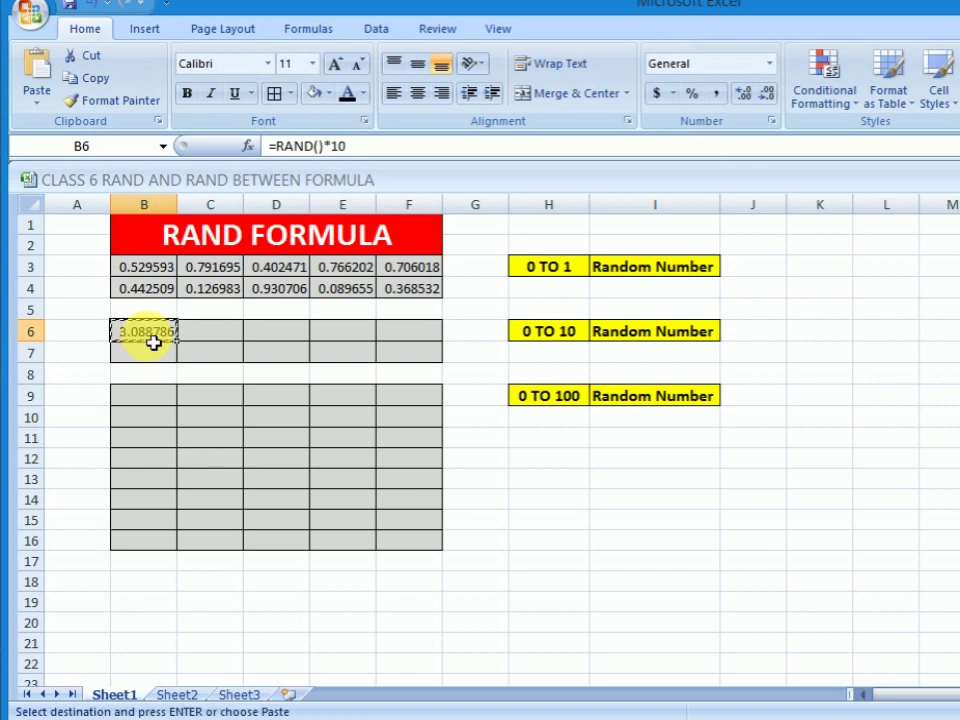
{"action": "key", "text": "shift+Right"}
{"action": "key", "text": "shift+Right"}
{"action": "key", "text": "shift+Right"}
{"action": "key", "text": "shift+Right"}
{"action": "key", "text": "shift+Down"}
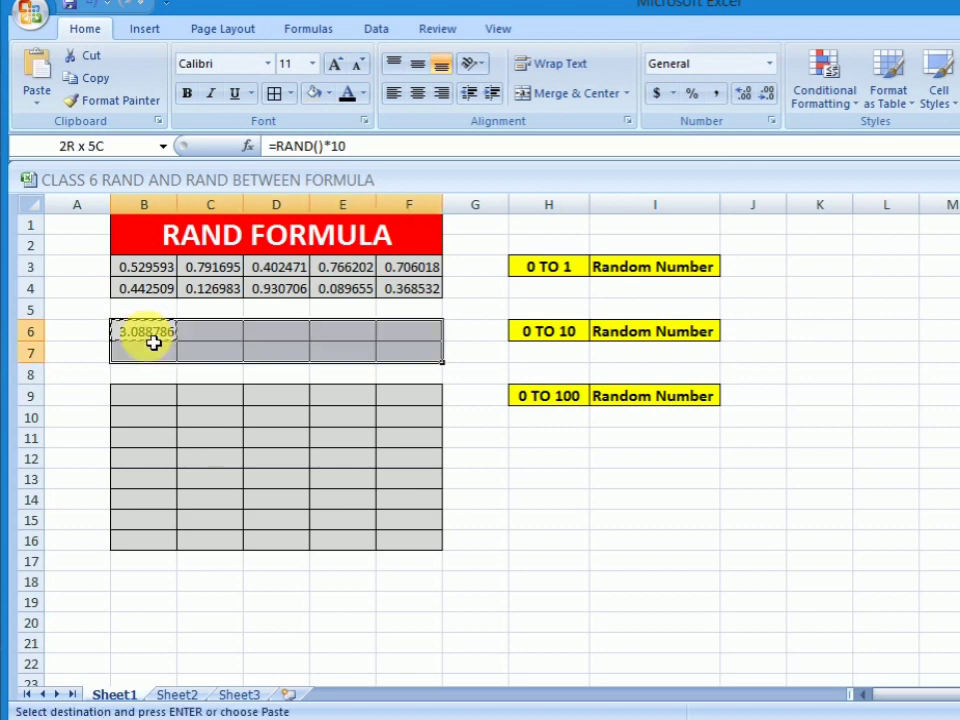
{"action": "key", "text": "Return"}
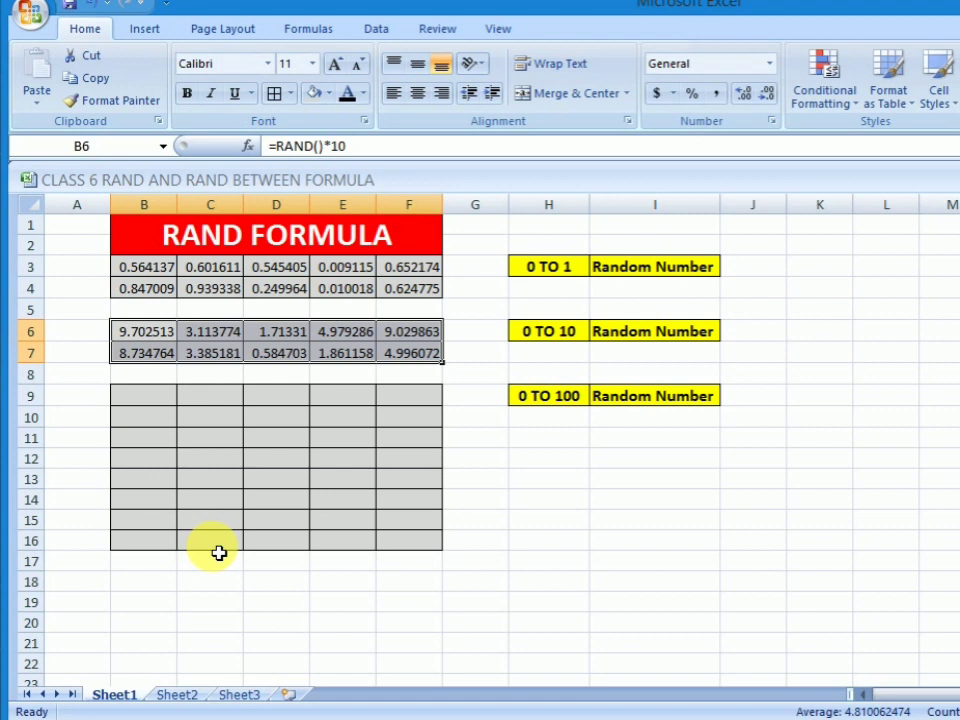
Enter =RAND()*100 in cell B9
{"action": "left_click", "coordinate": [167, 407]}
{"action": "type", "text": "=RA"}
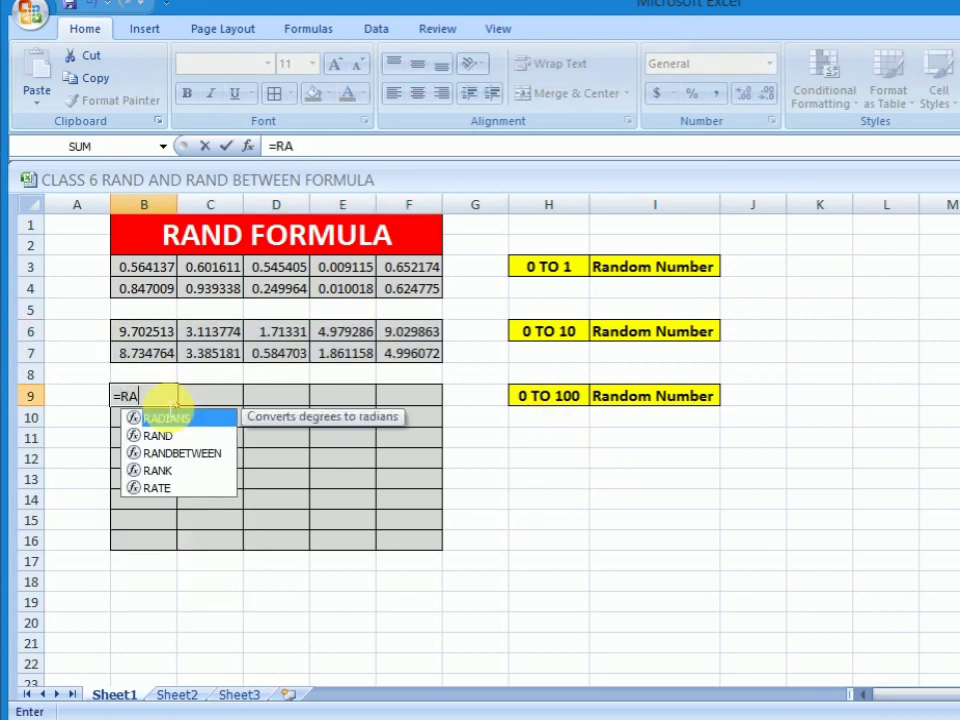
{"action": "type", "text": "ND()*100"}
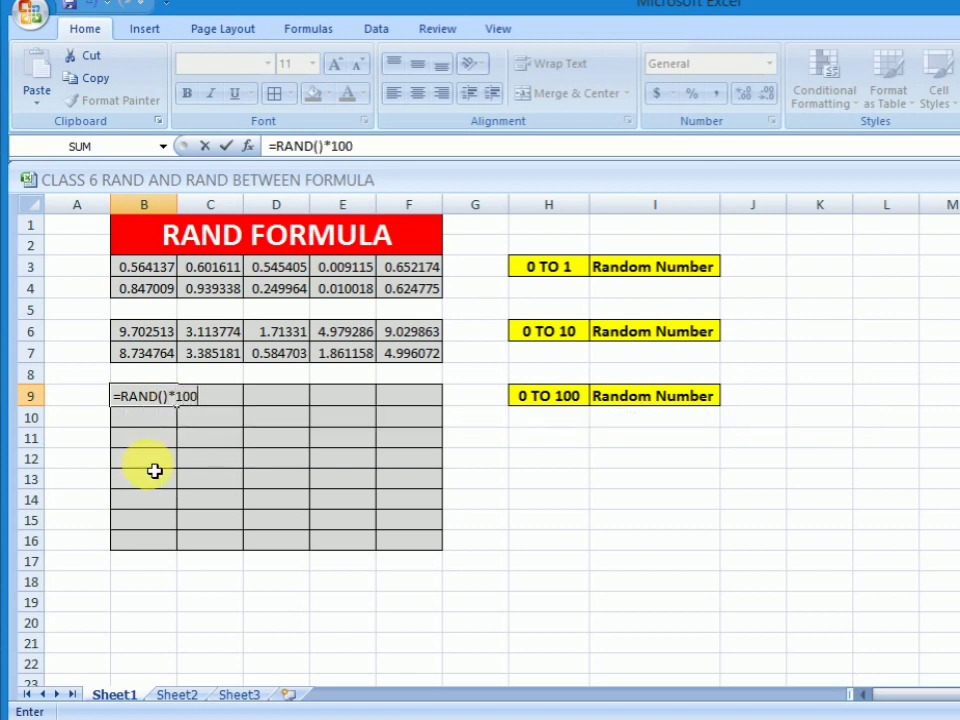
{"action": "key", "text": "Return"}
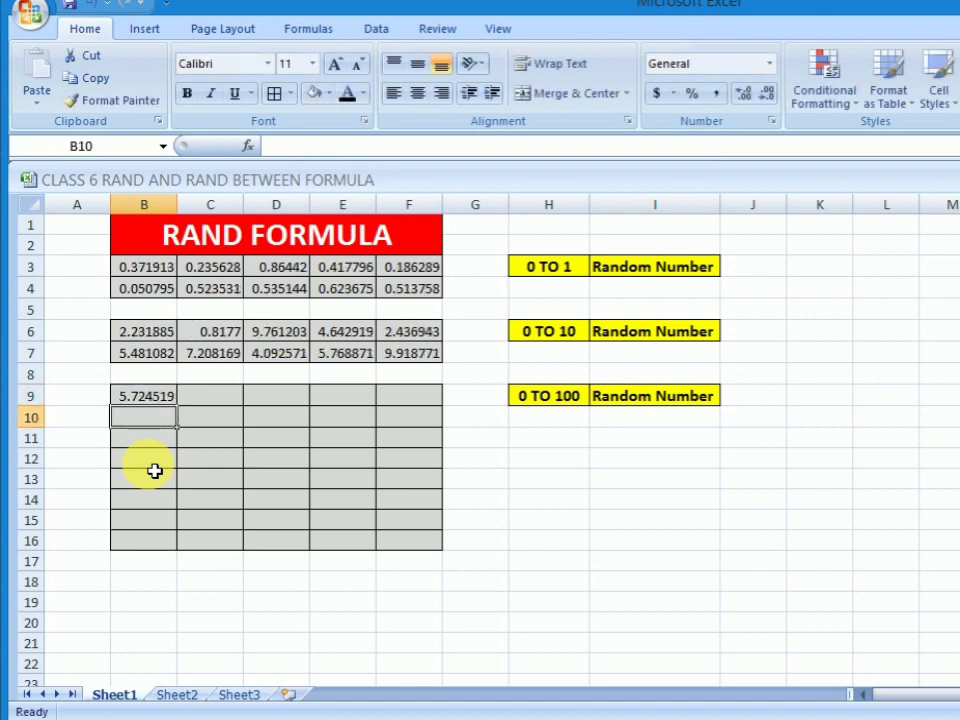
Copy the B9 formula across the range B9:F16
{"action": "key", "text": "Up"}
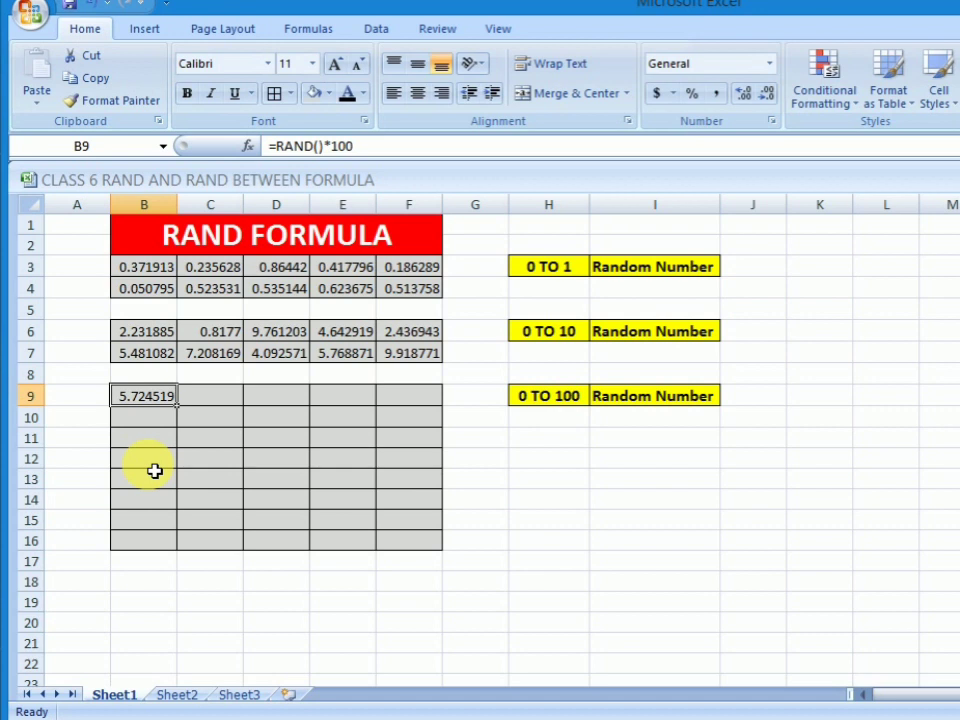
{"action": "key", "text": "ctrl+c"}
{"action": "key", "text": "shift+Right"}
{"action": "key", "text": "shift+Right"}
{"action": "key", "text": "shift+Right"}
{"action": "key", "text": "shift+Right"}
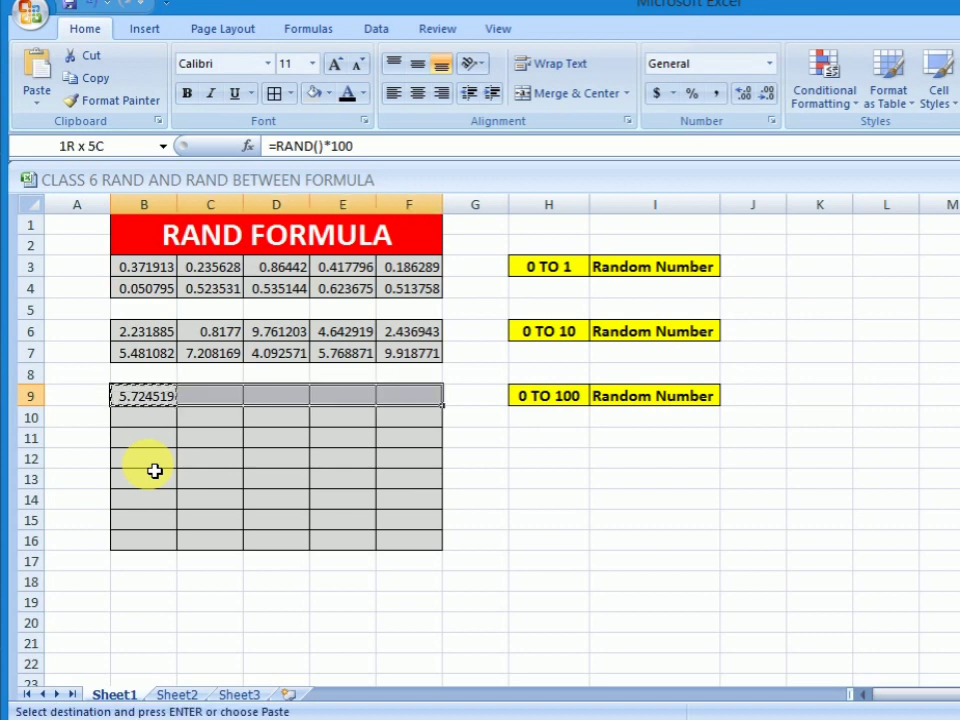
{"action": "key", "text": "shift+Down"}
{"action": "key", "text": "shift+Down"}
{"action": "key", "text": "shift+Down"}
{"action": "key", "text": "shift+Down"}
{"action": "key", "text": "shift+Down"}
{"action": "key", "text": "shift+Down"}
{"action": "key", "text": "shift+Down"}
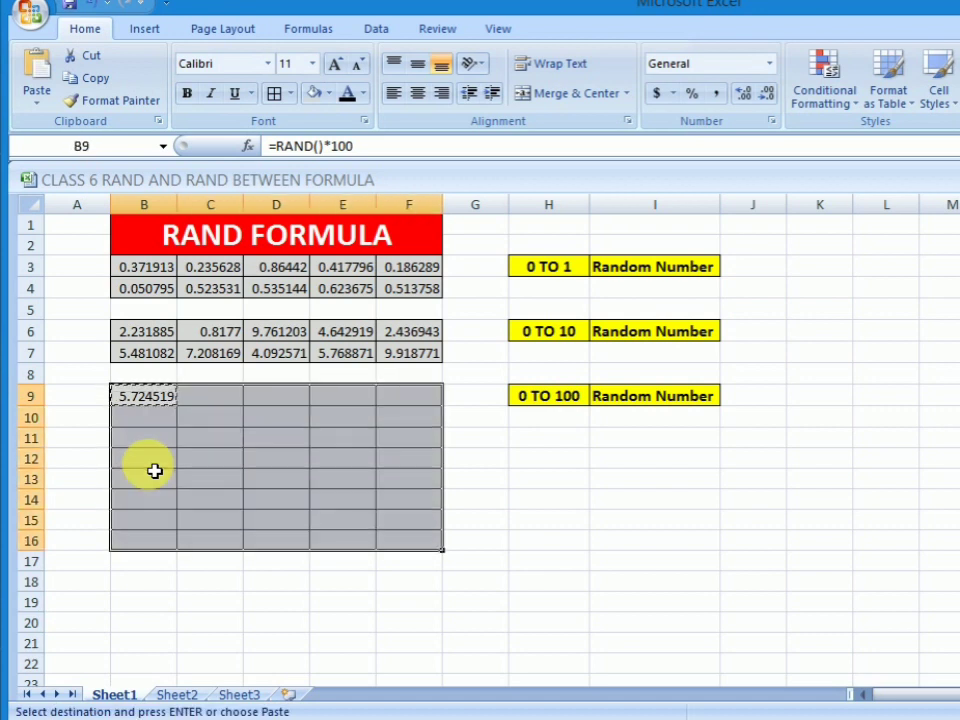
{"action": "key", "text": "Return"}
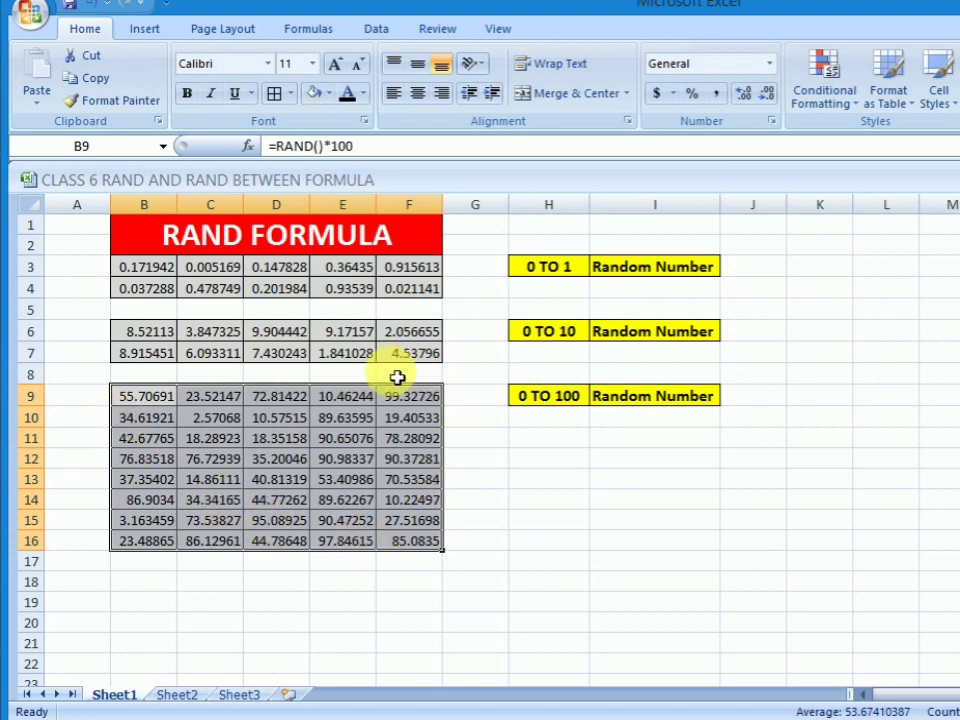
{"action": "left_click", "coordinate": [682, 479]}
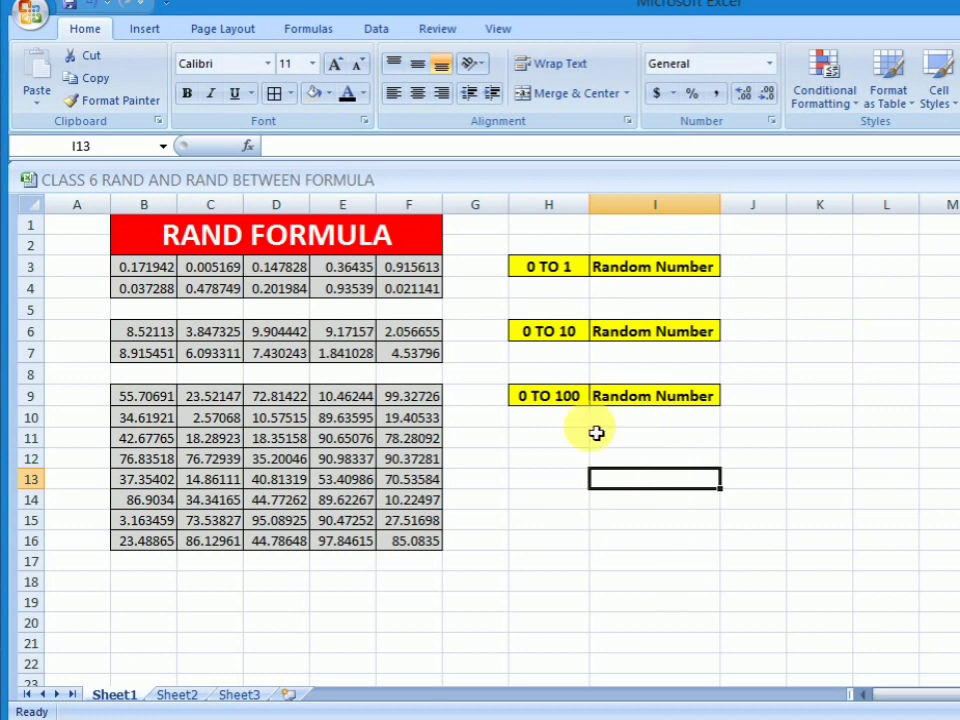
{"action": "type", "text": "2"}
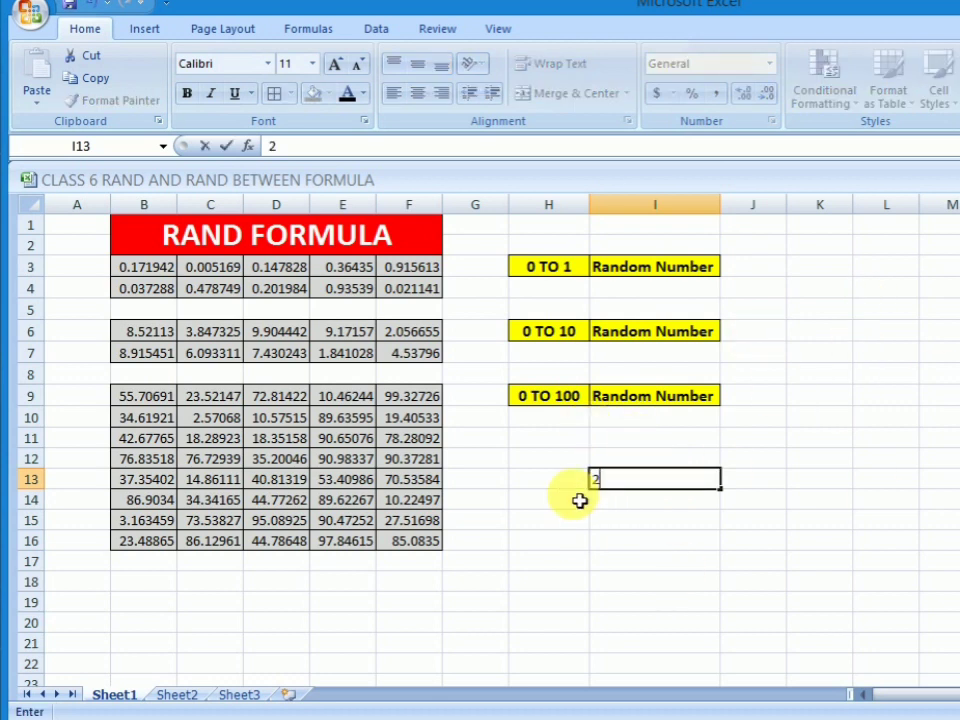
{"action": "key", "text": "Return"}
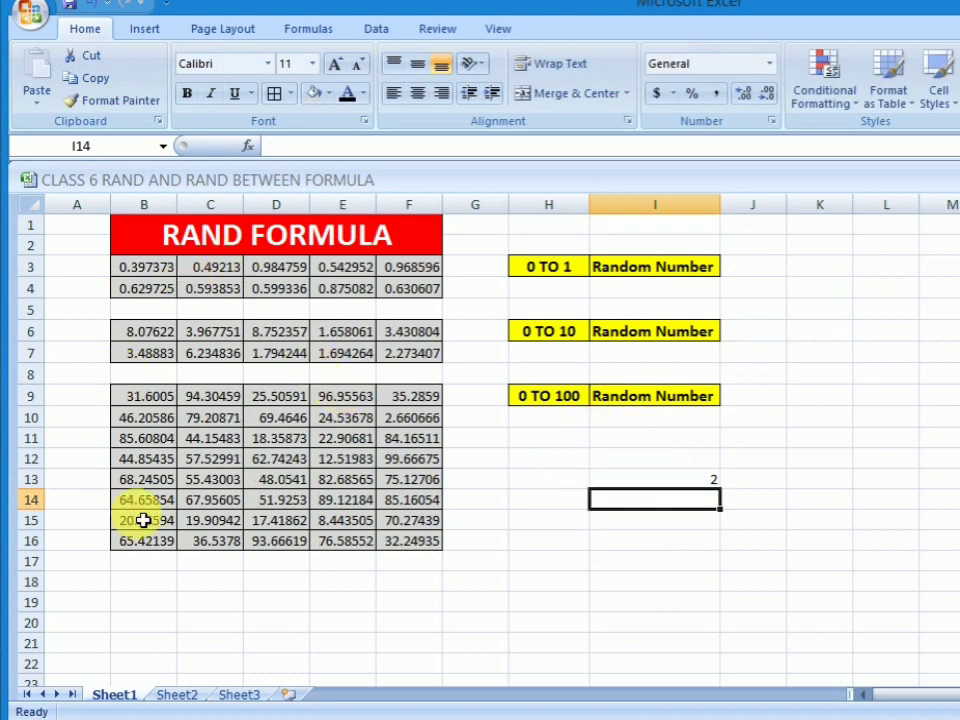
{"action": "left_click", "coordinate": [513, 464]}
{"action": "type", "text": "2"}
{"action": "key", "text": "Return"}
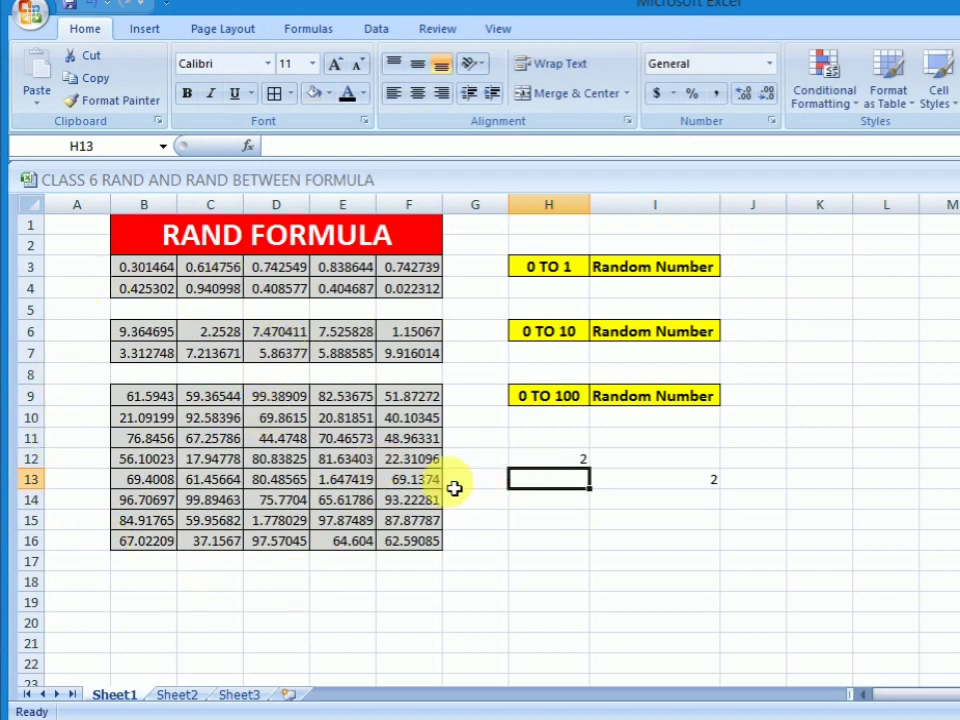
{"action": "left_click_drag", "start_coordinate": [576, 461], "coordinate": [741, 524]}
{"action": "key", "text": "Delete"}
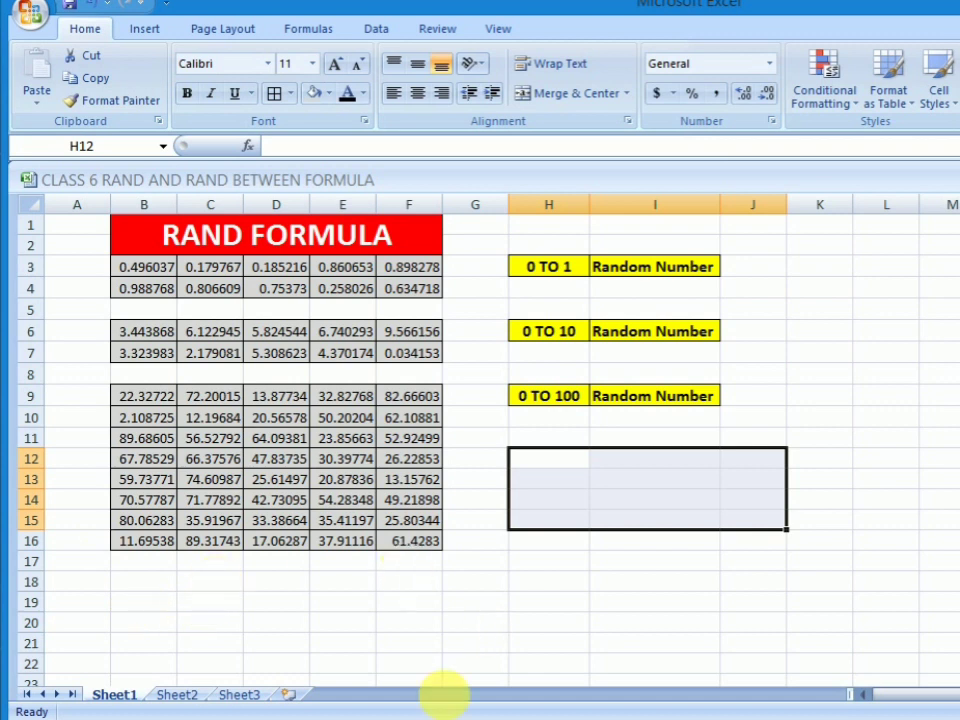
Copy B3:F4 and paste it over itself with Paste Special Values only
{"action": "left_click", "coordinate": [137, 276]}
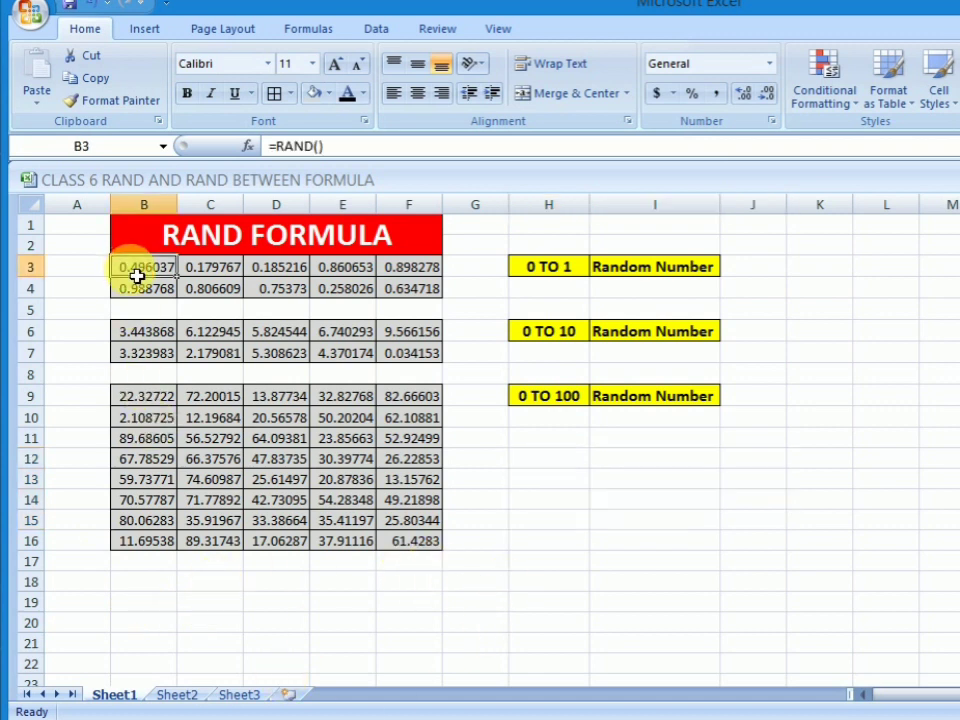
{"action": "left_click_drag", "start_coordinate": [137, 276], "coordinate": [420, 296]}
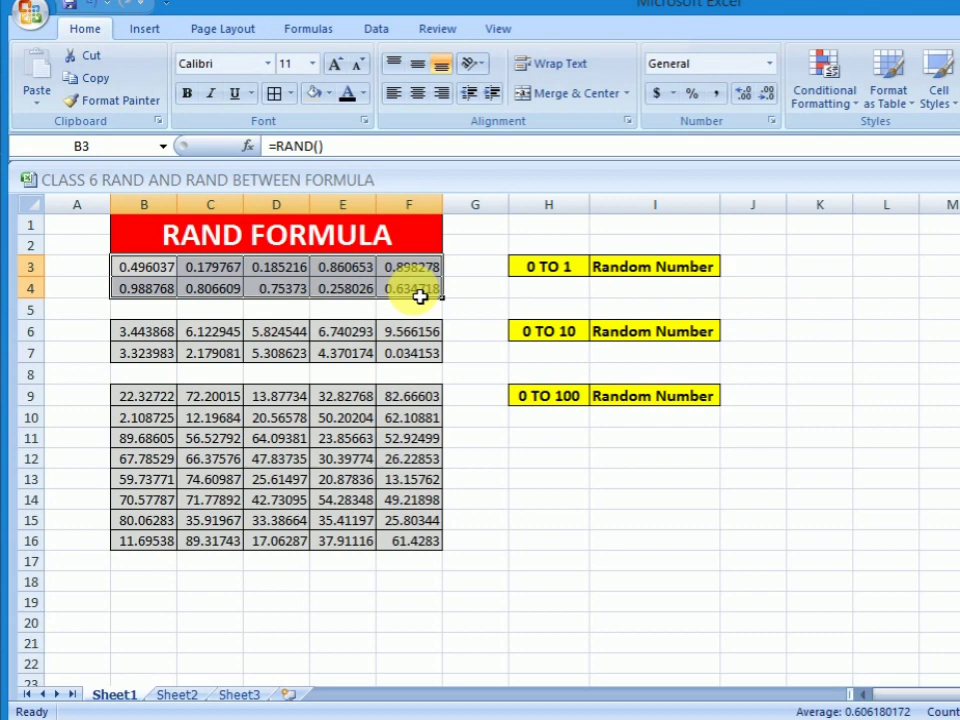
{"action": "key", "text": "ctrl+c"}
{"action": "right_click", "coordinate": [420, 296]}
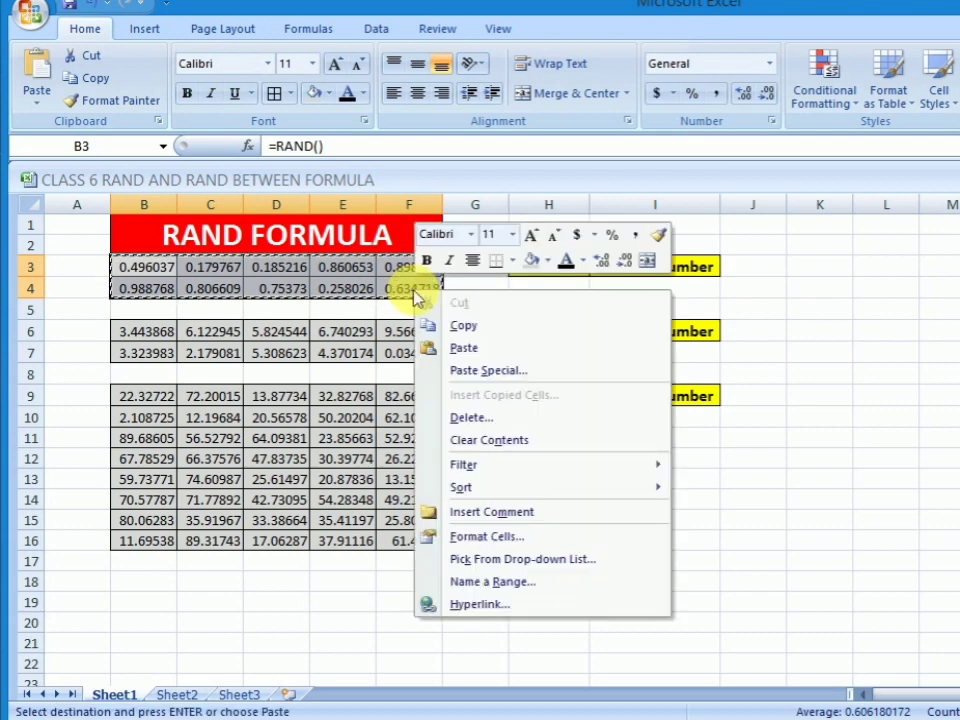
{"action": "left_click", "coordinate": [472, 374]}
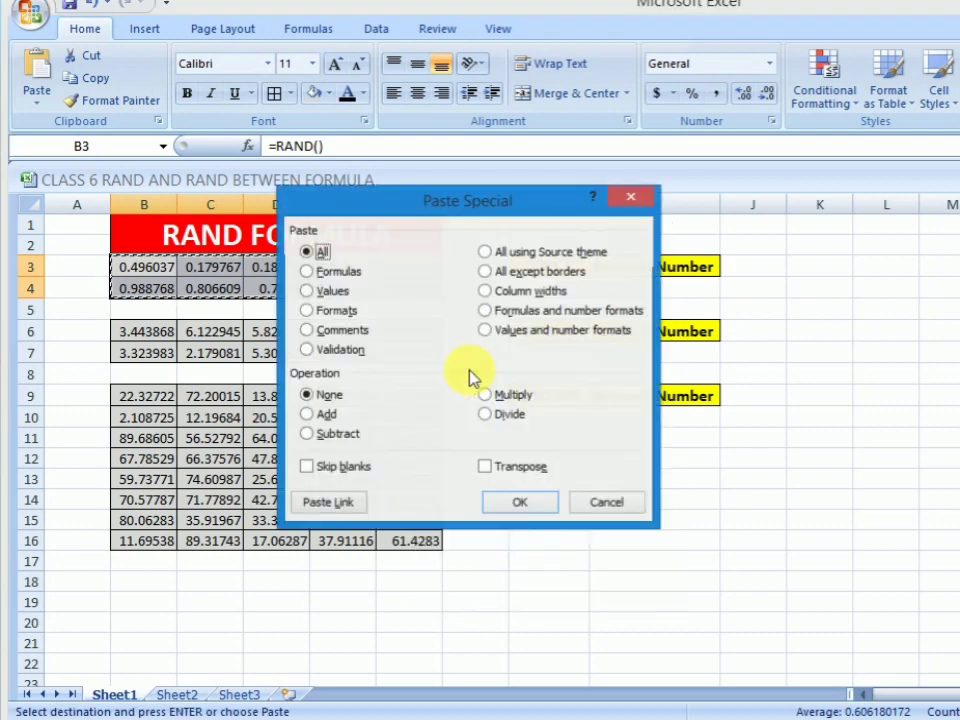
{"action": "left_click", "coordinate": [307, 291]}
{"action": "left_click", "coordinate": [518, 506]}
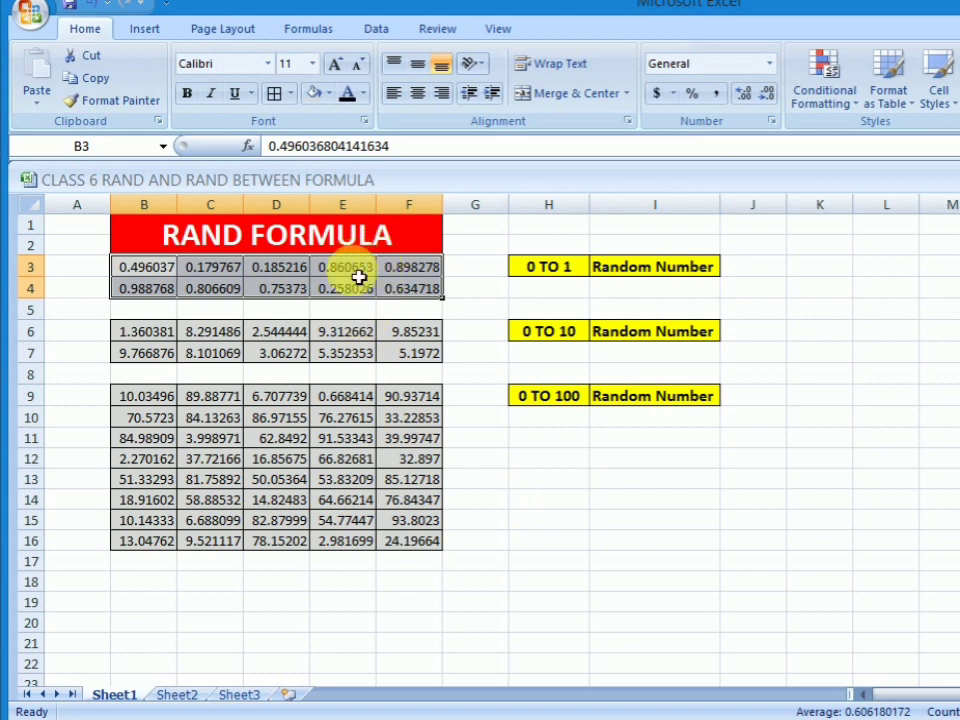
Copy B6:F7 and paste it over itself as values only
{"action": "left_click", "coordinate": [127, 340]}
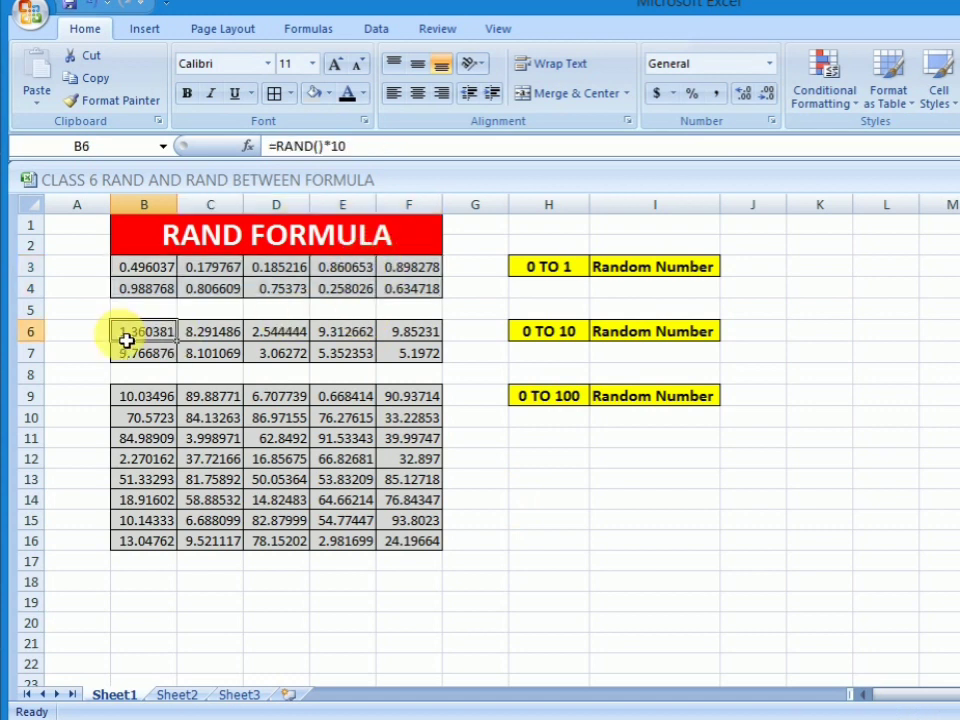
{"action": "left_click_drag", "start_coordinate": [127, 340], "coordinate": [399, 363]}
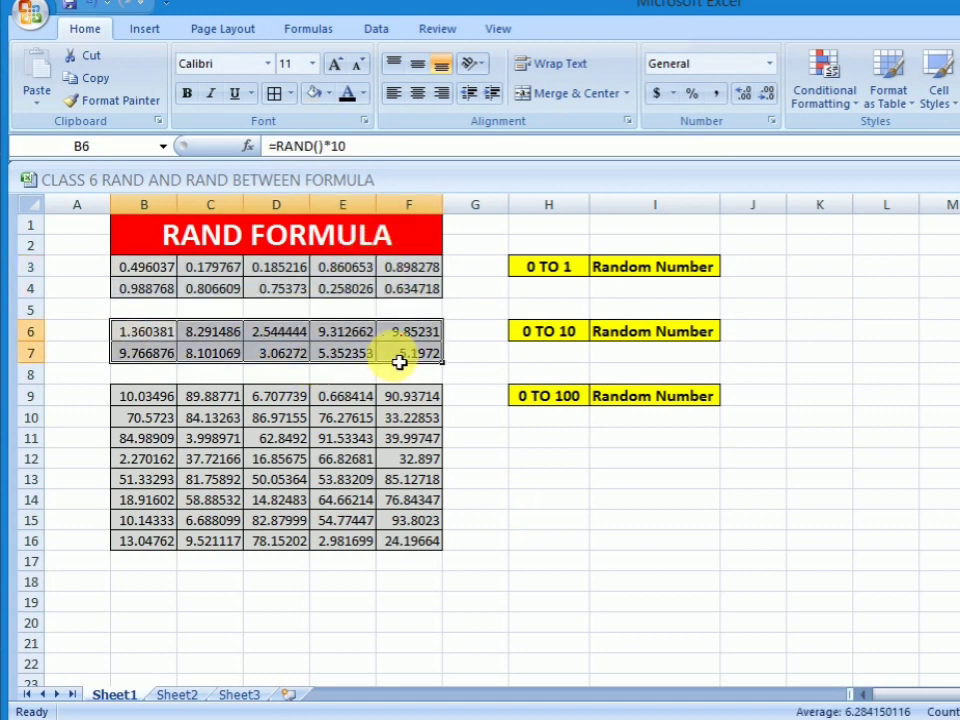
{"action": "key", "text": "ctrl+c"}
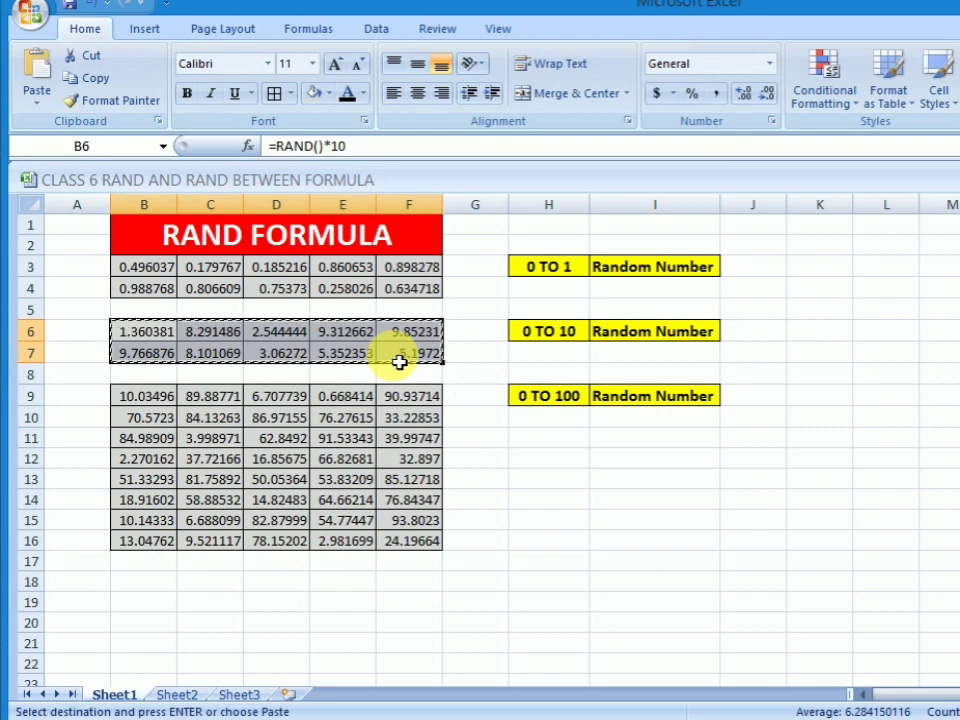
{"action": "right_click", "coordinate": [399, 362]}
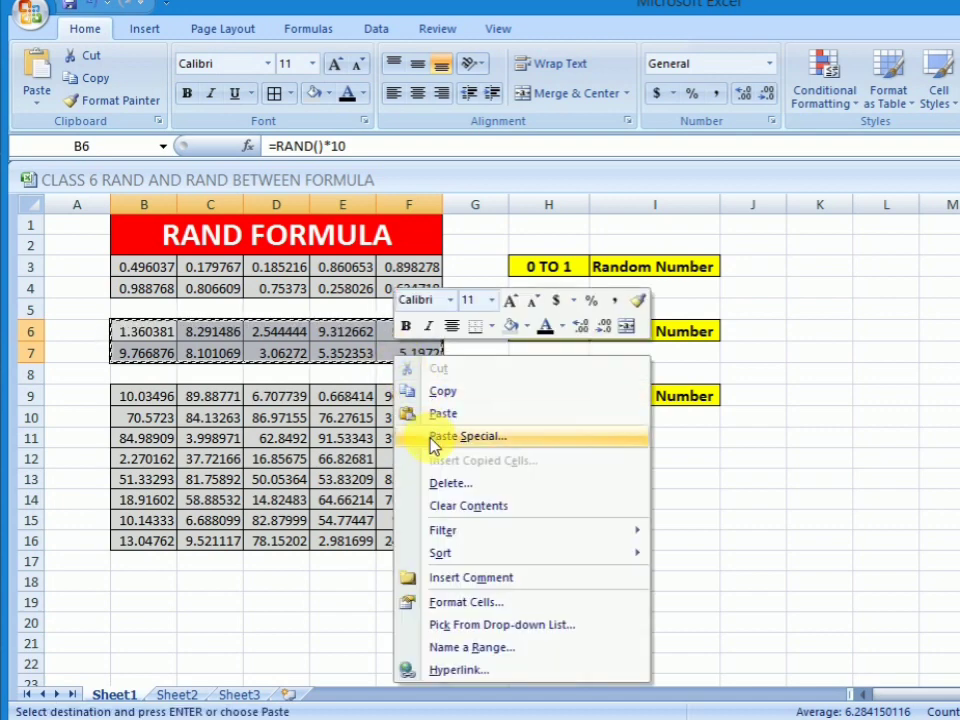
{"action": "left_click", "coordinate": [432, 438]}
{"action": "left_click", "coordinate": [277, 361]}
{"action": "left_click", "coordinate": [493, 571]}
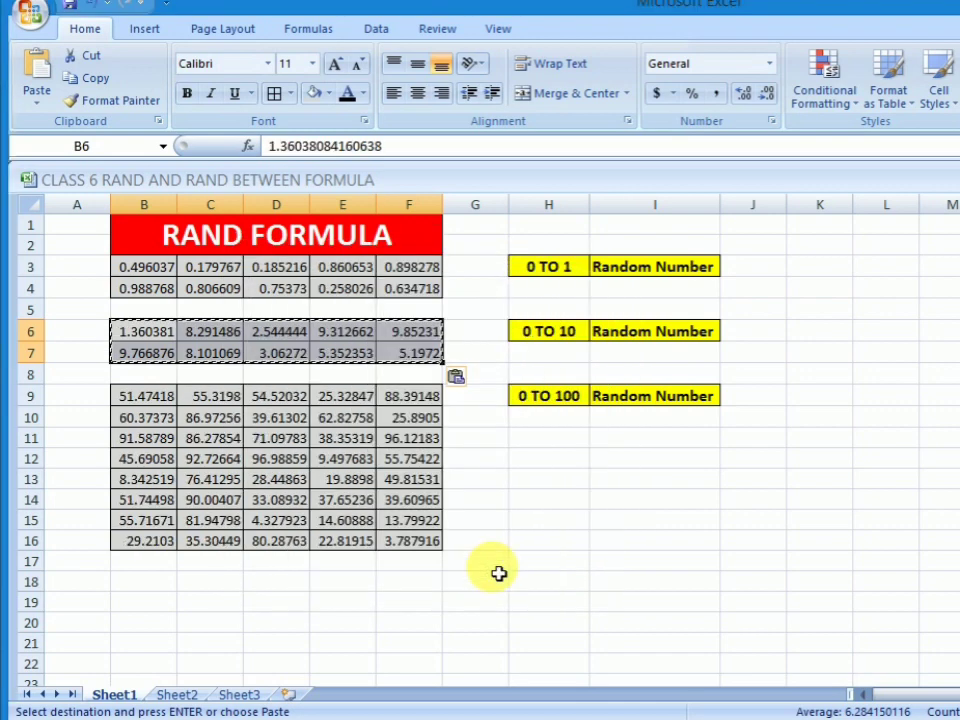
{"action": "key", "text": "Return"}
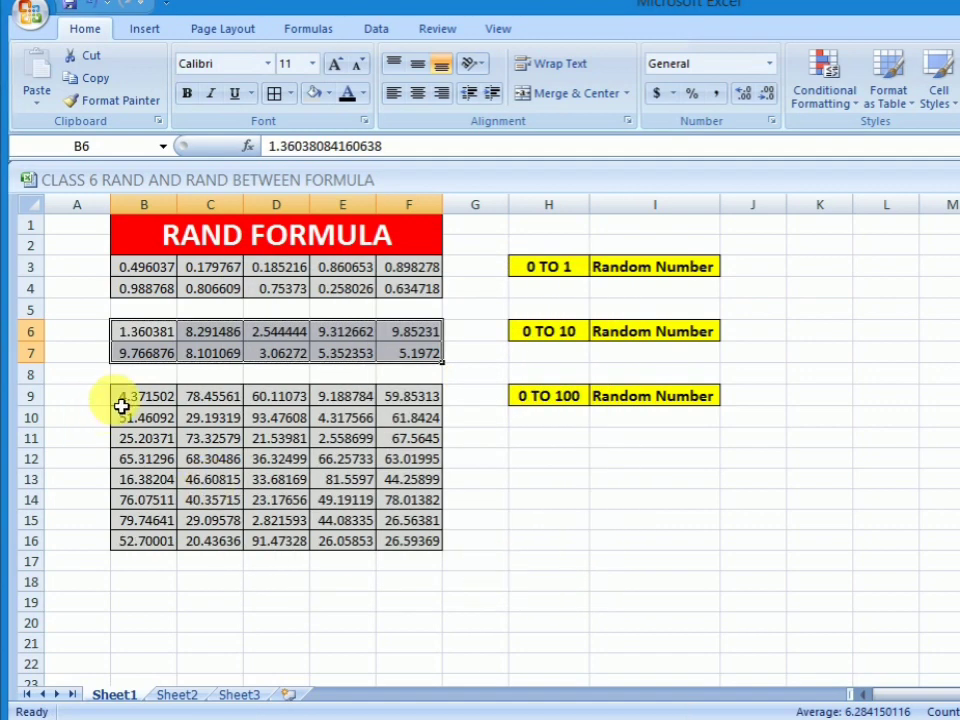
Copy B9:F16 and paste it over itself as values only
{"action": "left_click", "coordinate": [121, 405]}
{"action": "left_click_drag", "start_coordinate": [121, 405], "coordinate": [413, 557]}
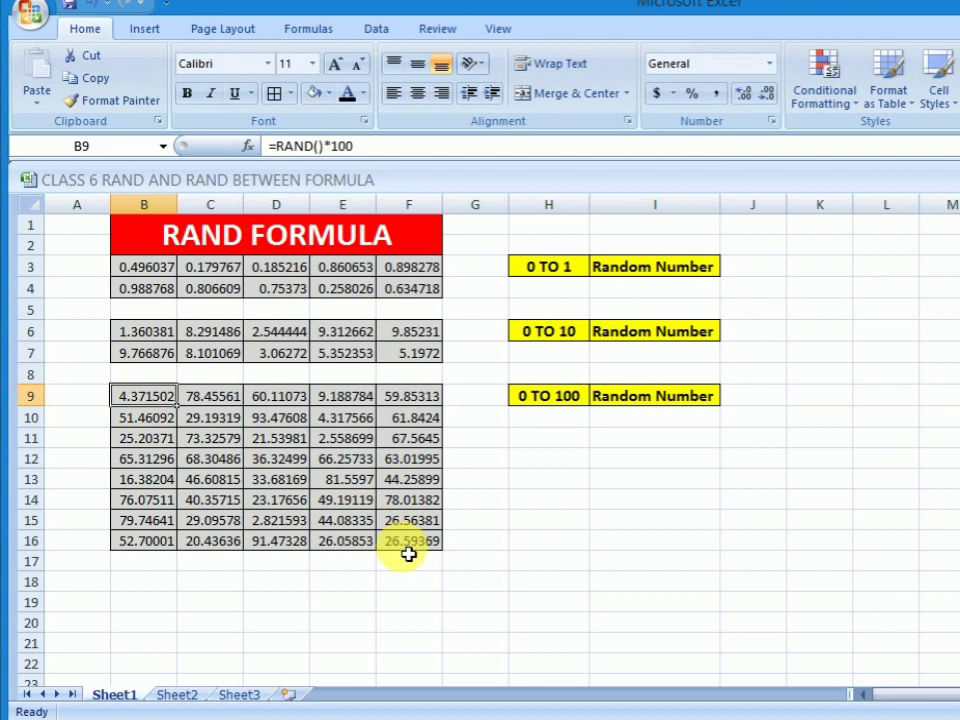
{"action": "key", "text": "ctrl+c"}
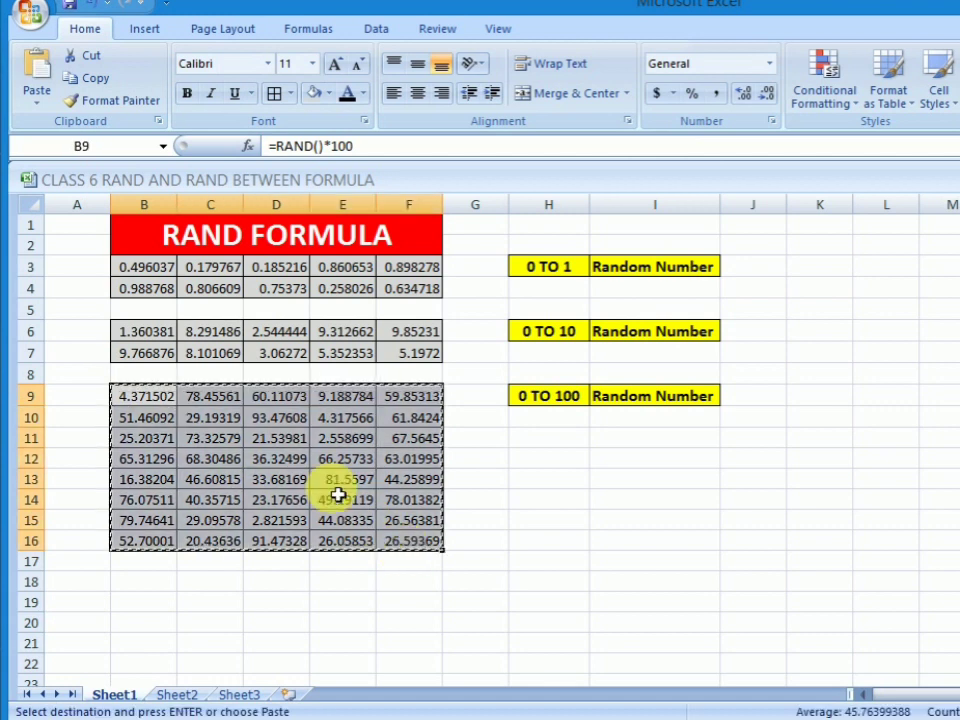
{"action": "right_click", "coordinate": [297, 456]}
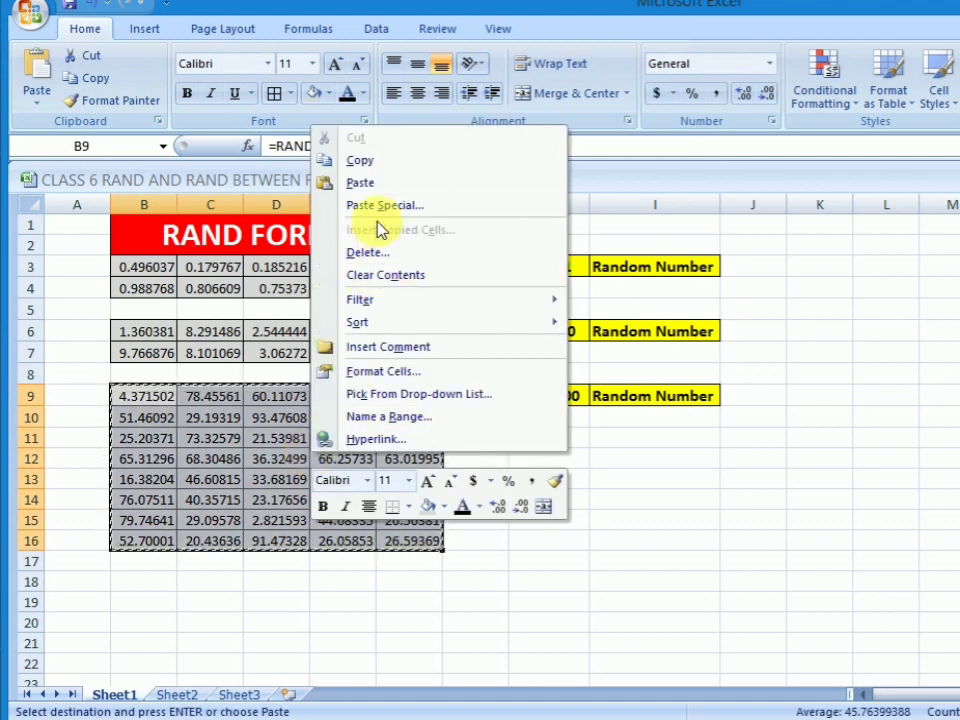
{"action": "left_click", "coordinate": [385, 205]}
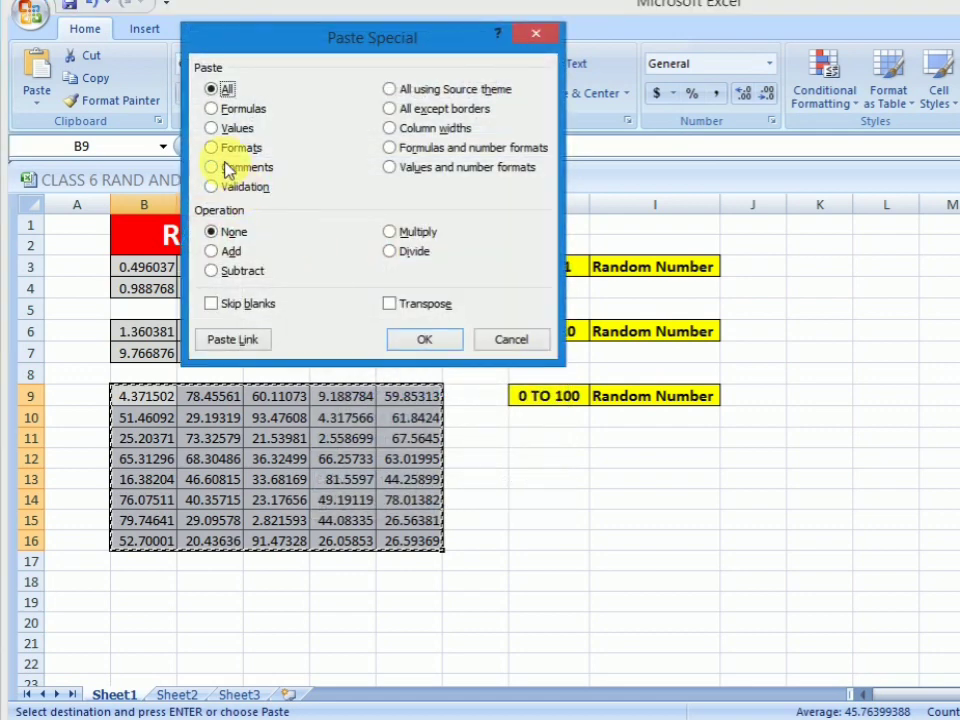
{"action": "left_click", "coordinate": [224, 128]}
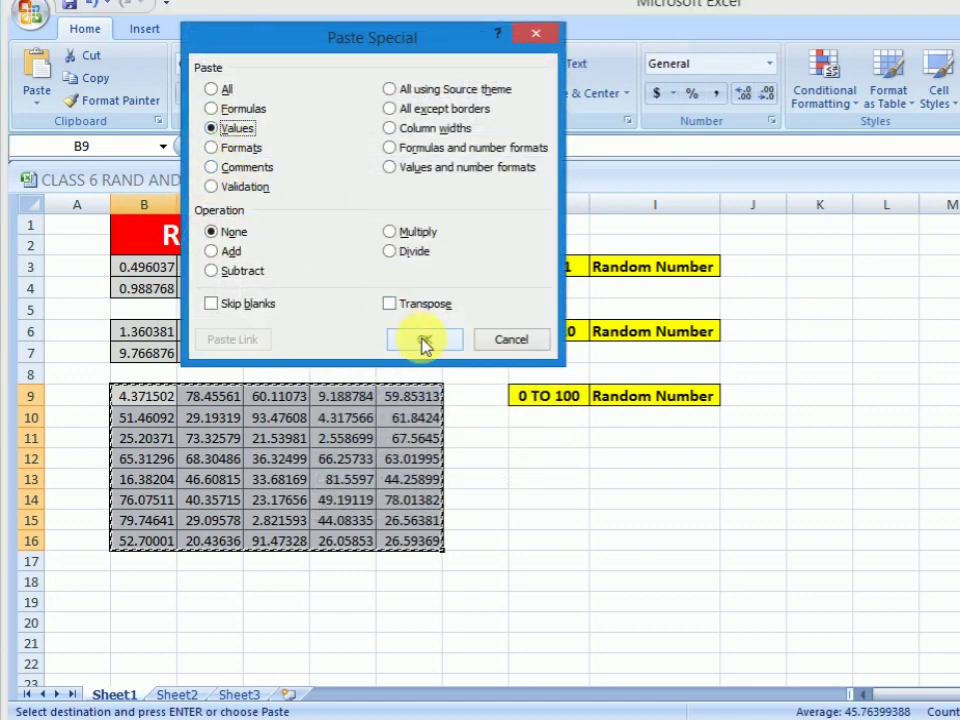
{"action": "left_click", "coordinate": [424, 341]}
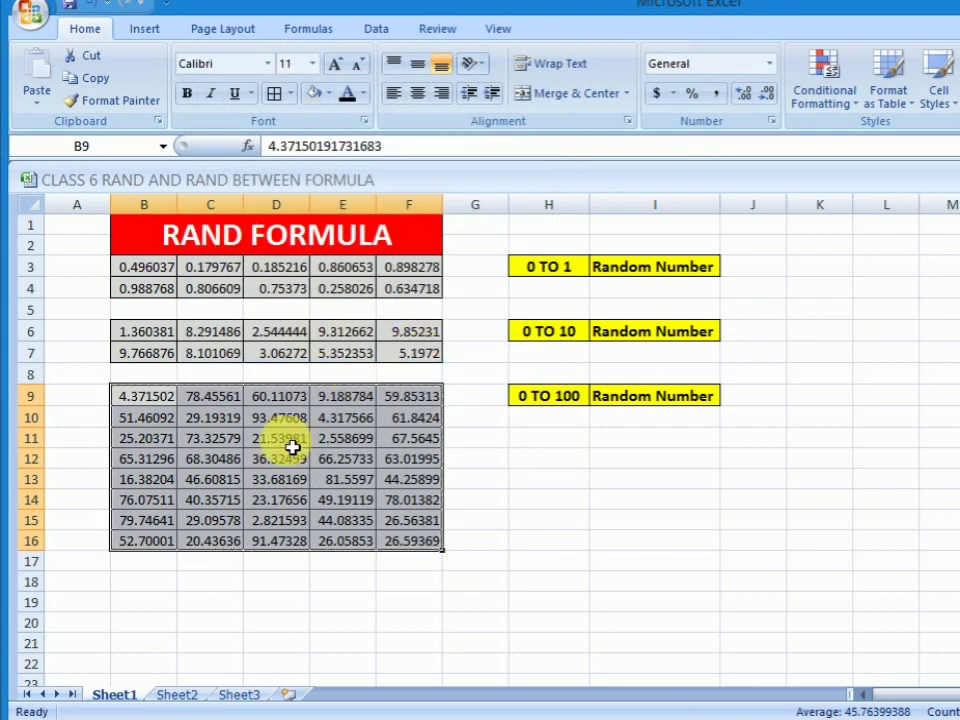
Enter test 2s in column I from I14 down, delete them, then go to Sheet2
{"action": "left_click", "coordinate": [630, 502]}
{"action": "type", "text": "2"}
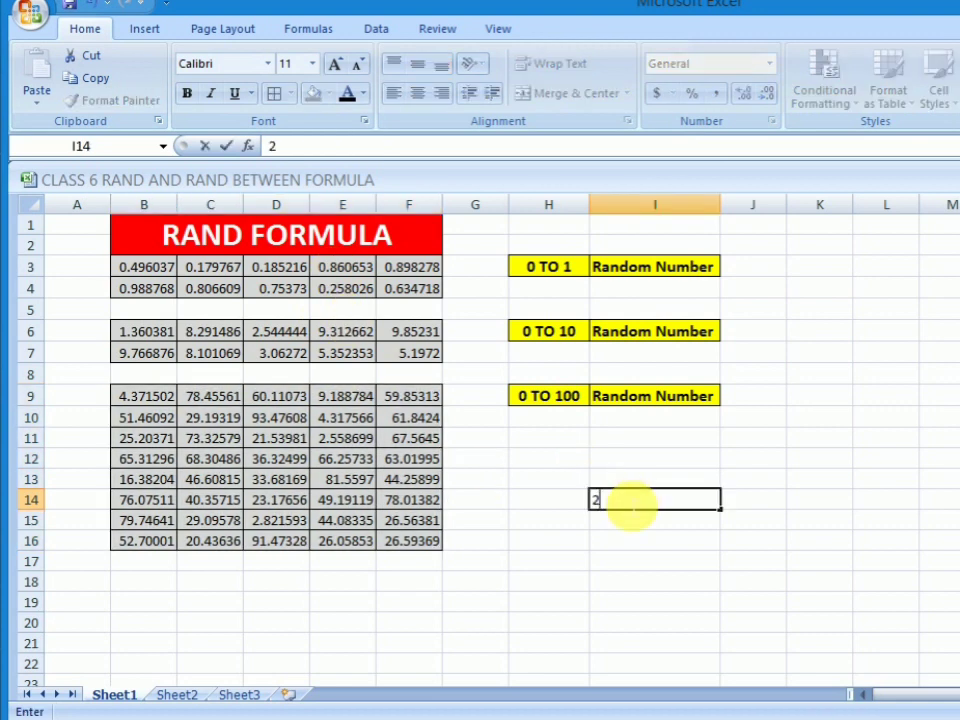
{"action": "key", "text": "Return"}
{"action": "type", "text": "2"}
{"action": "key", "text": "Return"}
{"action": "type", "text": "2"}
{"action": "key", "text": "Return"}
{"action": "type", "text": "2"}
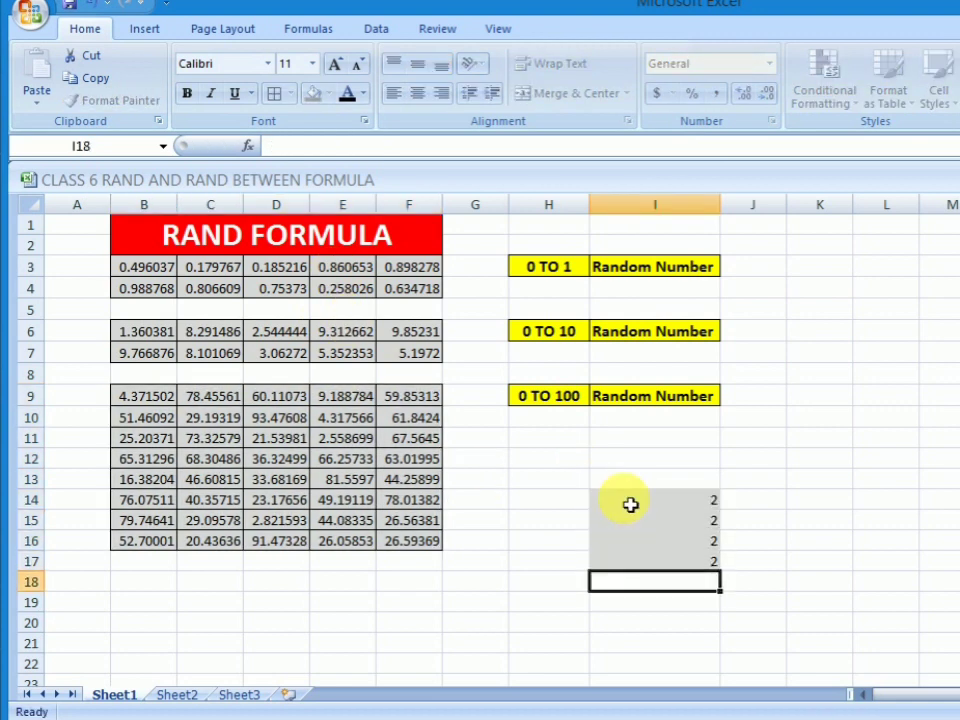
{"action": "left_click_drag", "start_coordinate": [645, 458], "coordinate": [670, 692]}
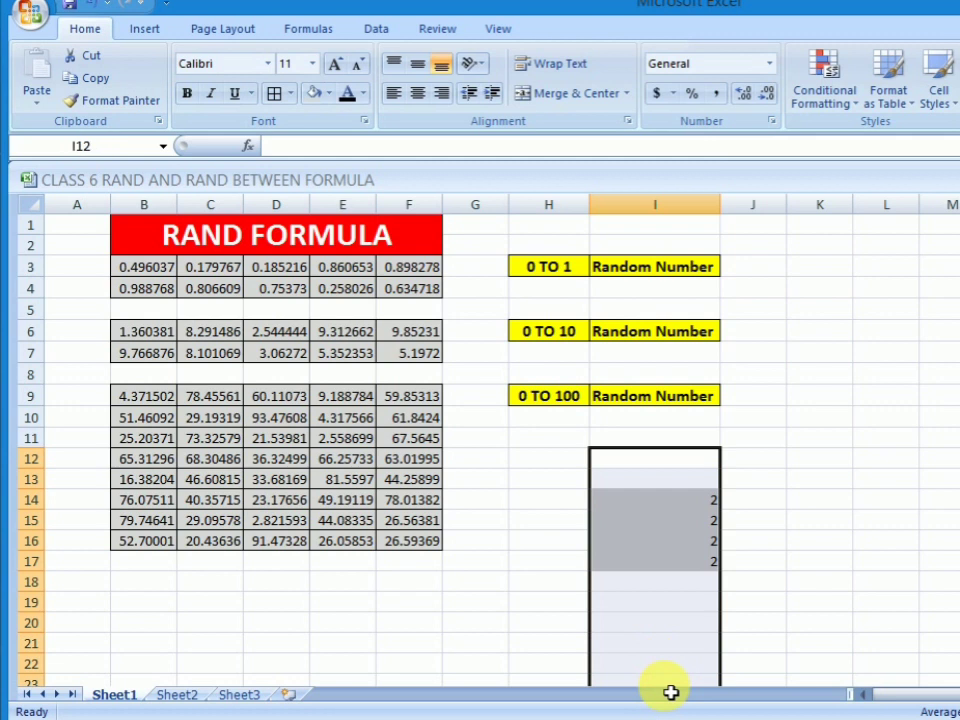
{"action": "key", "text": "Delete"}
{"action": "left_click", "coordinate": [237, 644]}
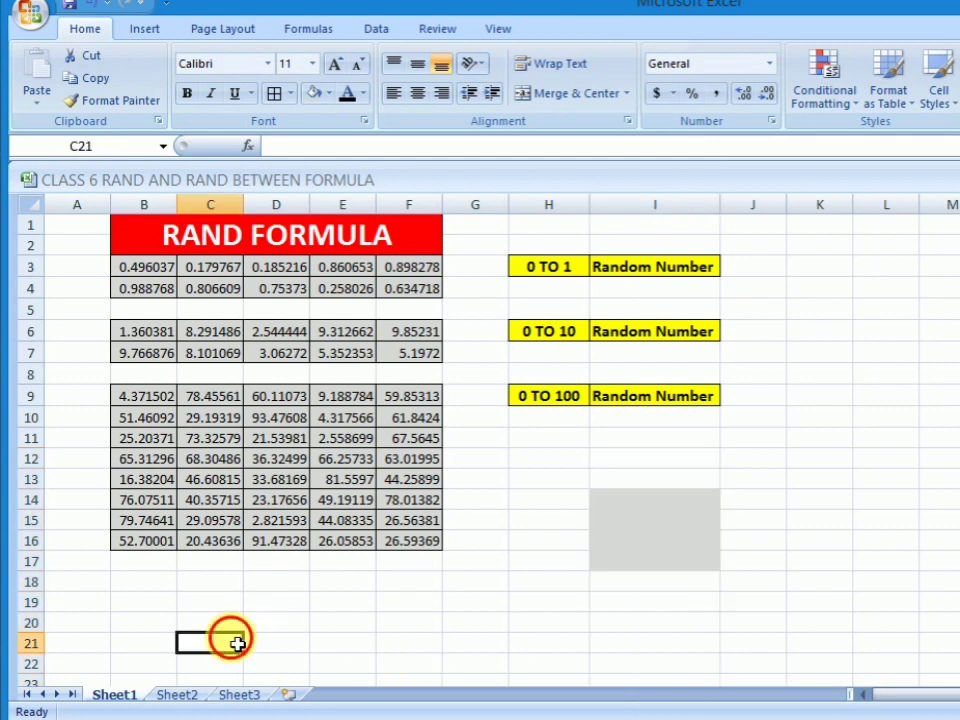
{"action": "left_click", "coordinate": [180, 695]}
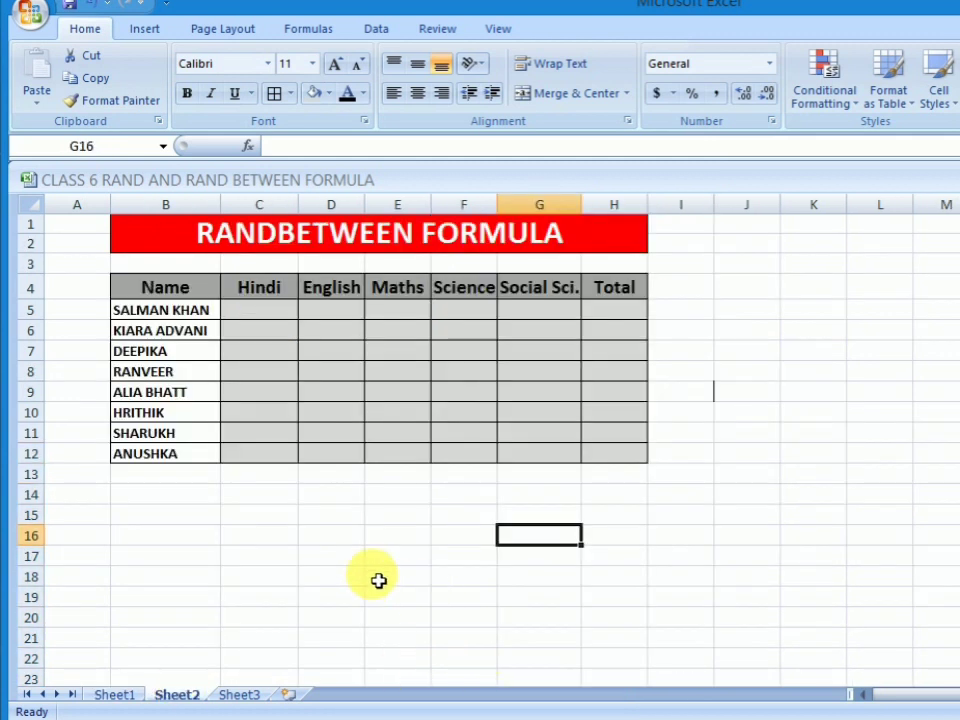
Enter =RANDBETWEEN(20,99) in C5 via autocomplete, giving a Hindi mark of 57
{"action": "left_click", "coordinate": [360, 578]}
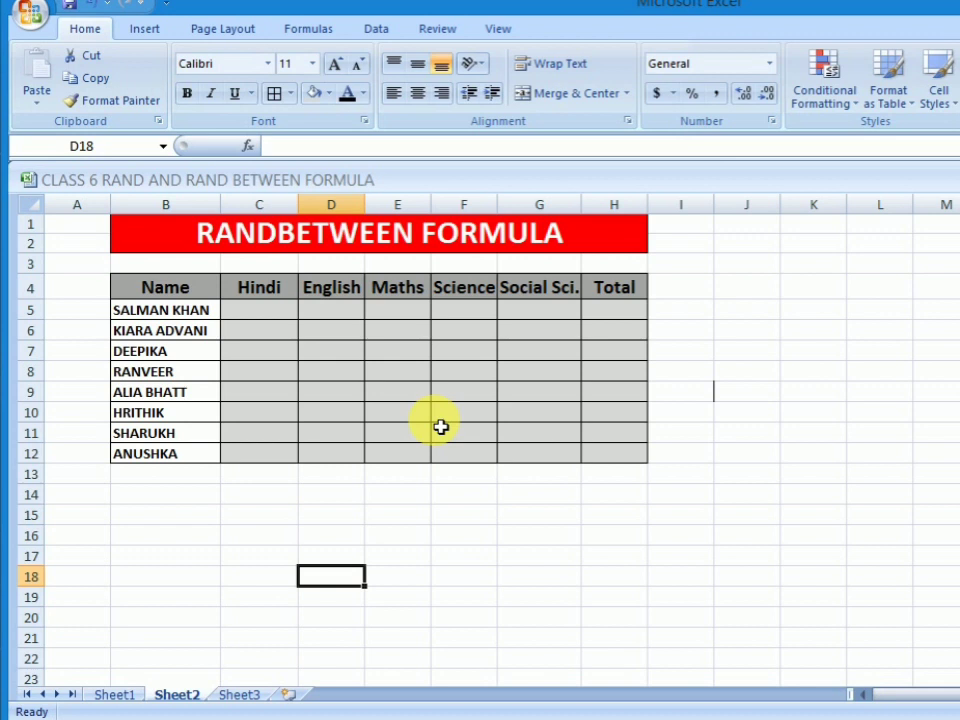
{"action": "left_click", "coordinate": [277, 317]}
{"action": "type", "text": "="}
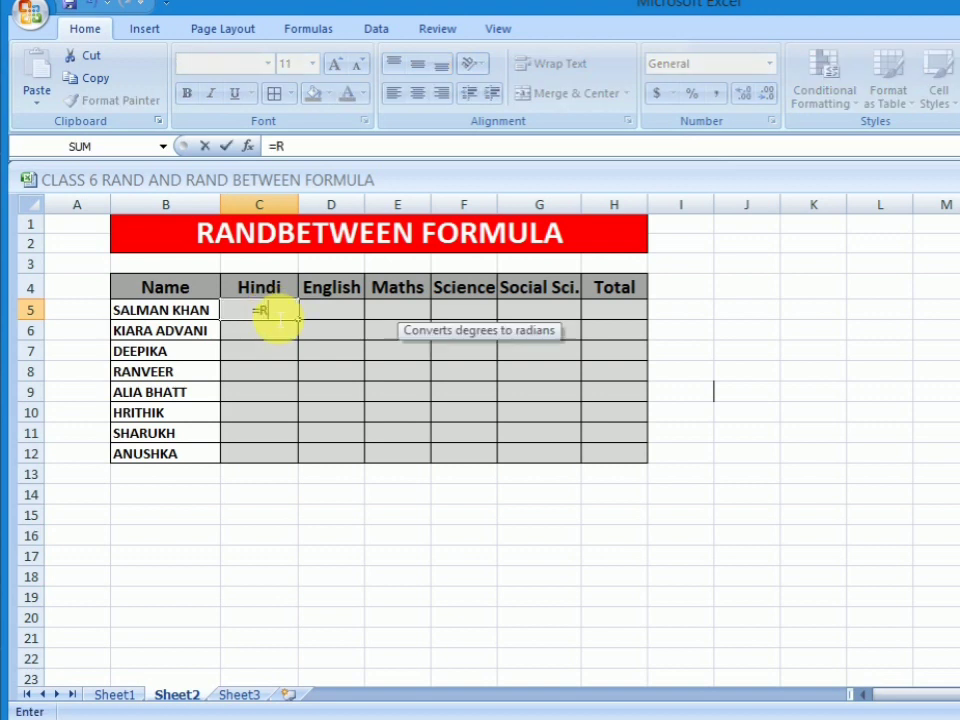
{"action": "type", "text": "RAND"}
{"action": "key", "text": "Down"}
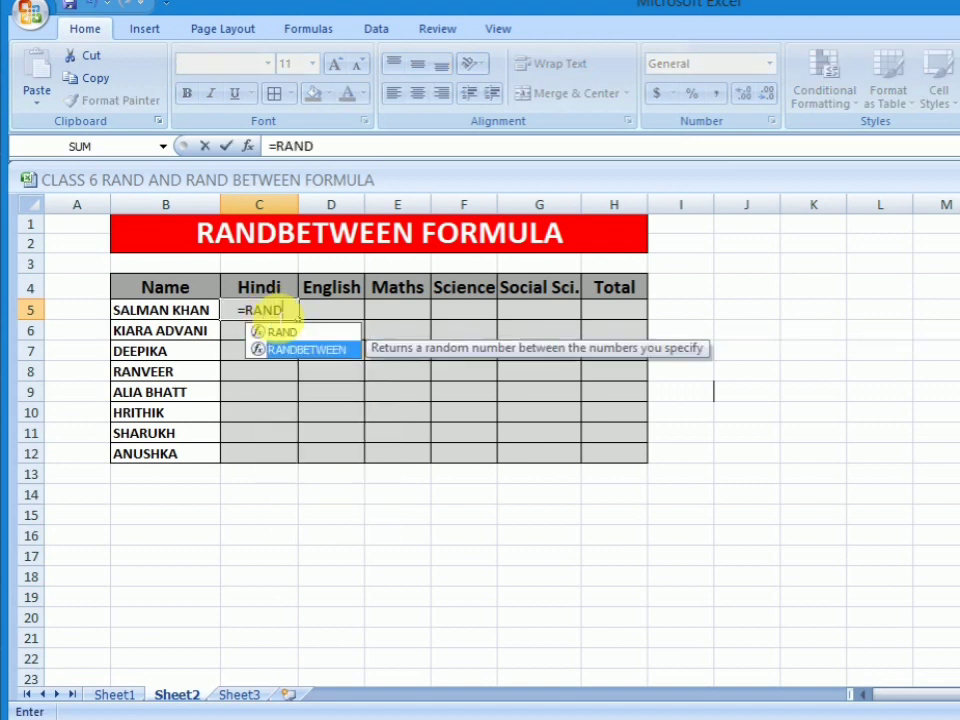
{"action": "key", "text": "Tab"}
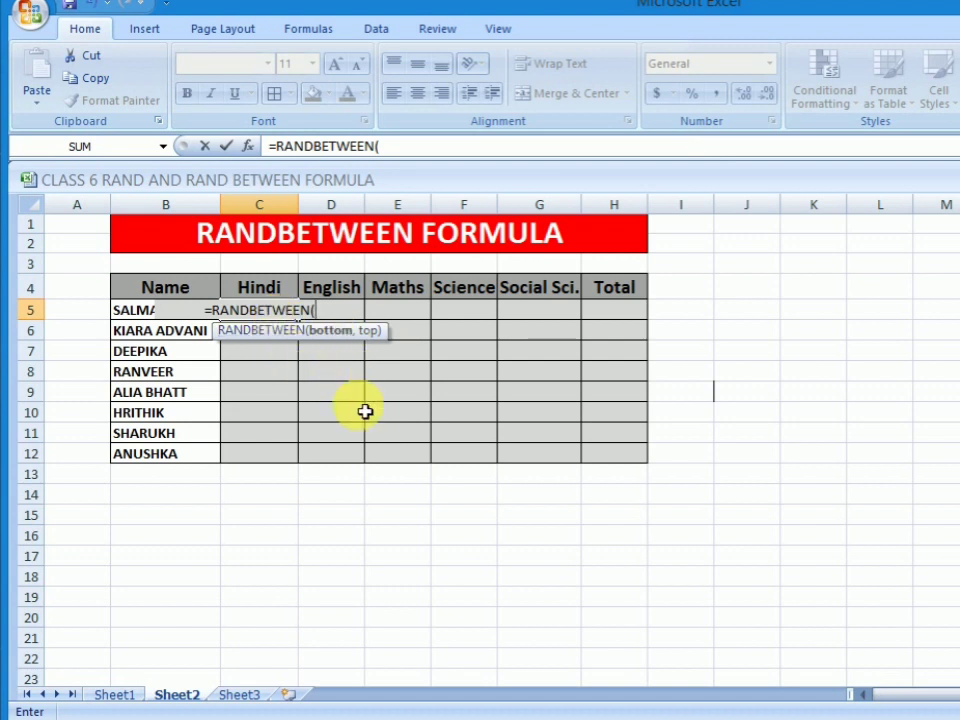
{"action": "type", "text": "20"}
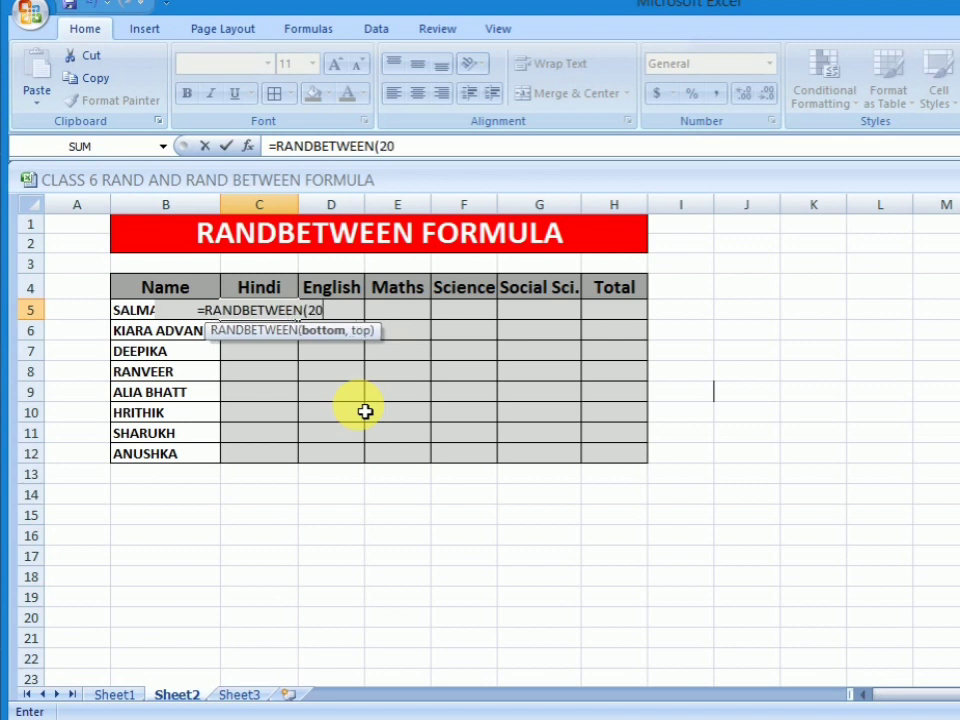
{"action": "type", "text": ",99"}
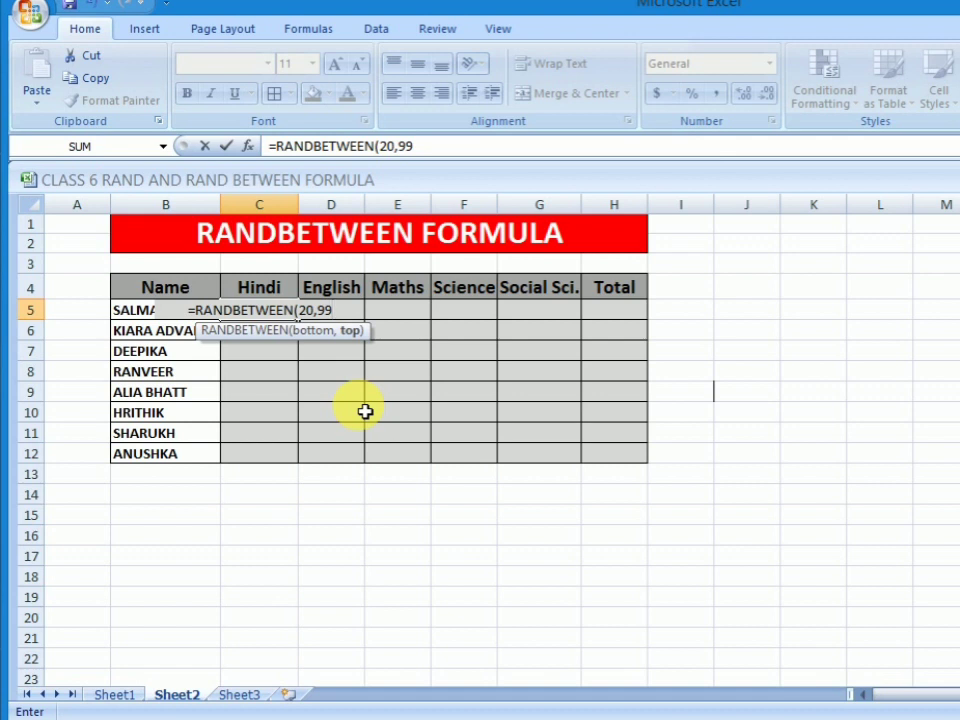
{"action": "type", "text": ")"}
{"action": "key", "text": "Return"}
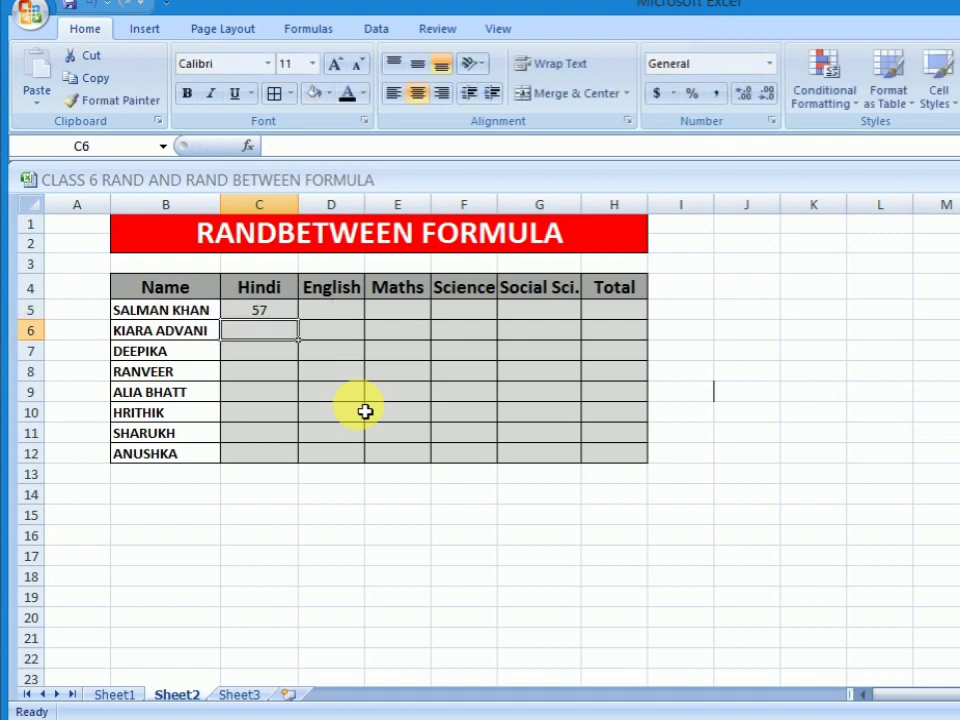
Copy the C5 RANDBETWEEN formula across the marks grid C5:G12
{"action": "key", "text": "Up"}
{"action": "key", "text": "ctrl+c"}
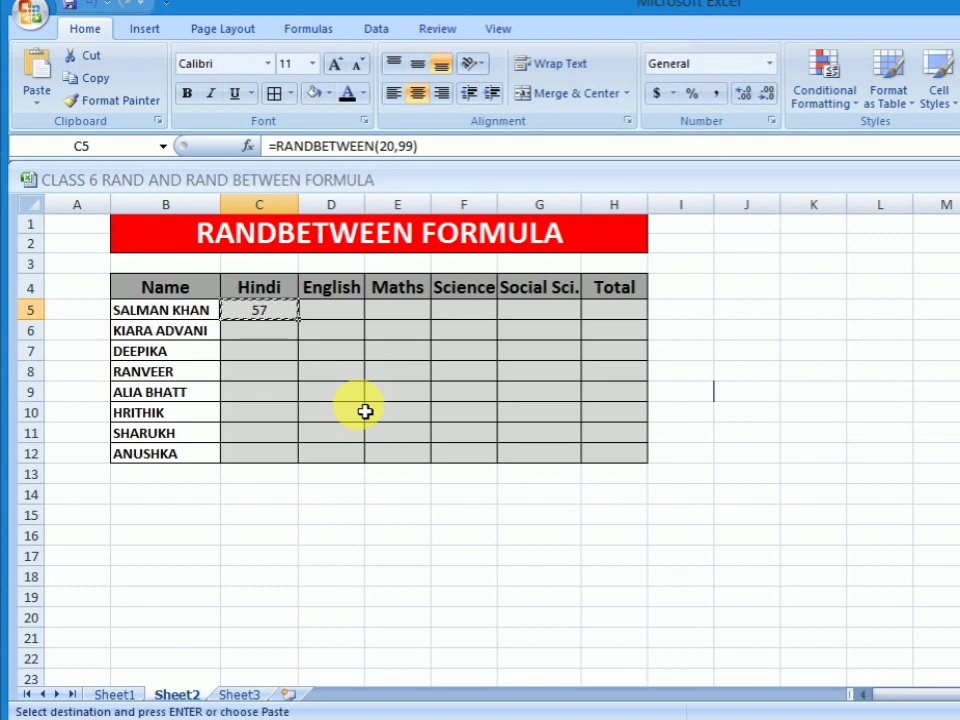
{"action": "key", "text": "shift+Right"}
{"action": "key", "text": "shift+Right"}
{"action": "key", "text": "shift+Right"}
{"action": "key", "text": "shift+Right"}
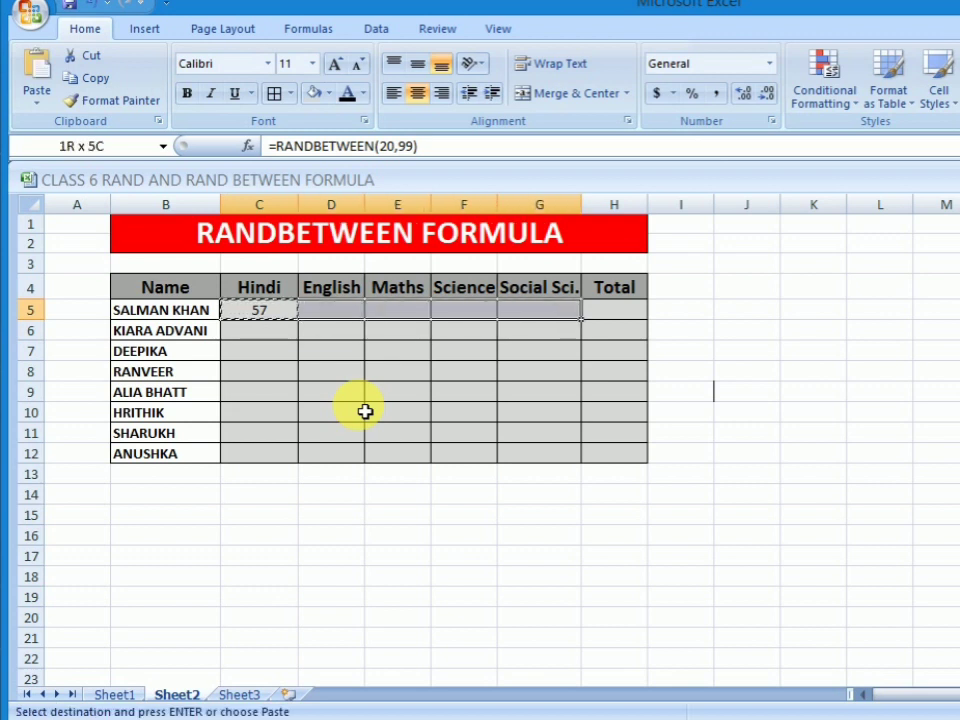
{"action": "key", "text": "shift+Down"}
{"action": "key", "text": "shift+Down"}
{"action": "key", "text": "shift+Down"}
{"action": "key", "text": "shift+Down"}
{"action": "key", "text": "shift+Down"}
{"action": "key", "text": "shift+Down"}
{"action": "key", "text": "shift+Down"}
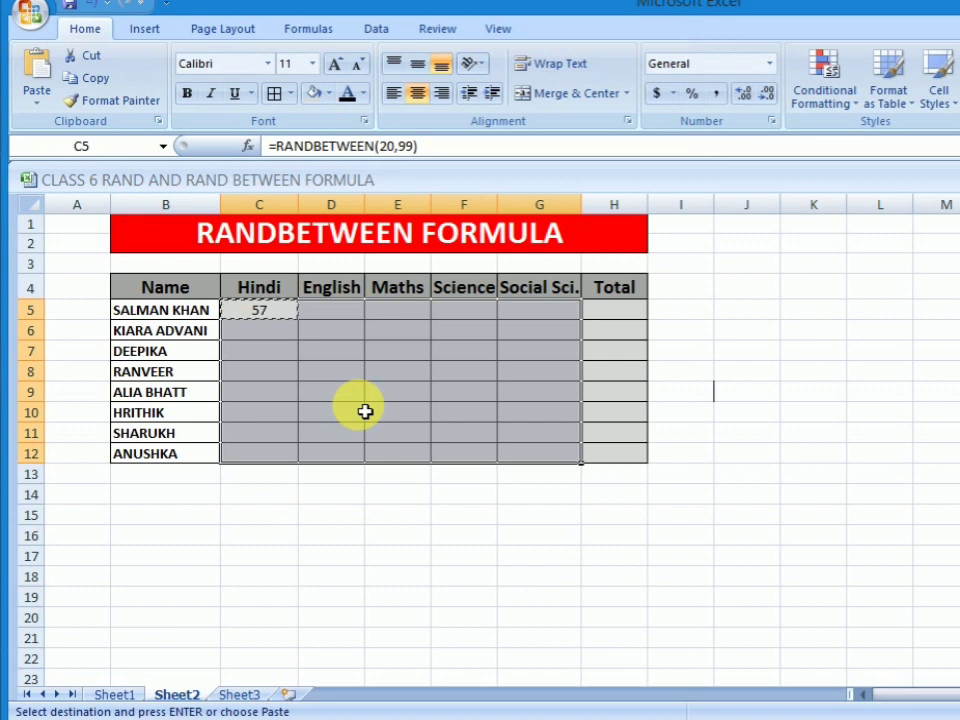
{"action": "key", "text": "Return"}
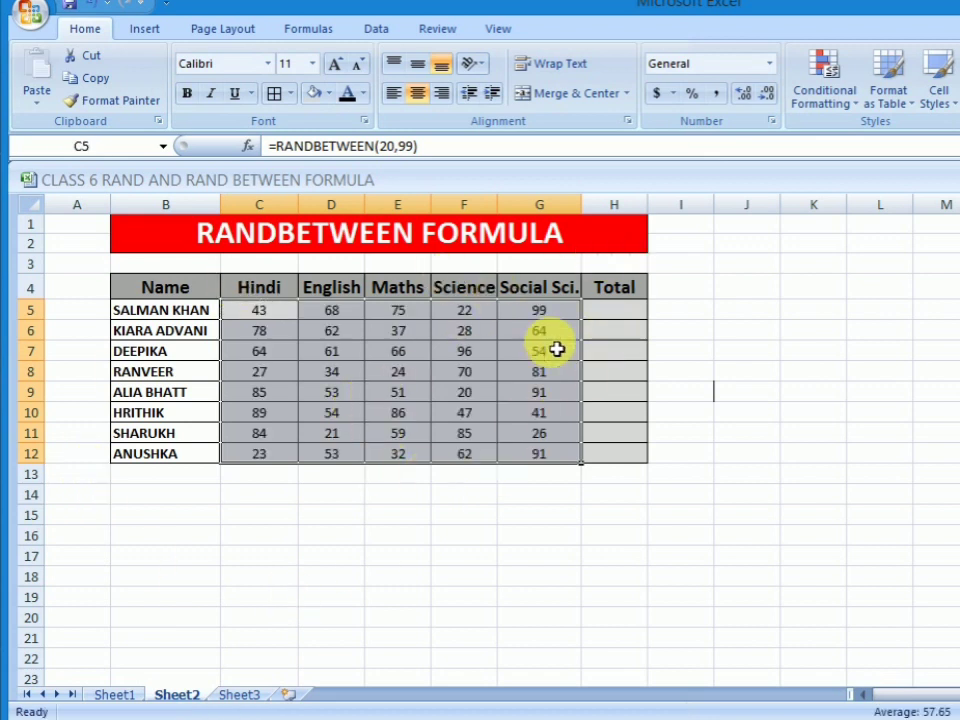
Type 5 in K6 and 2 in K7 to force the random marks to recalculate
{"action": "left_click", "coordinate": [823, 336]}
{"action": "type", "text": "5"}
{"action": "key", "text": "Return"}
{"action": "type", "text": "2"}
{"action": "key", "text": "Return"}
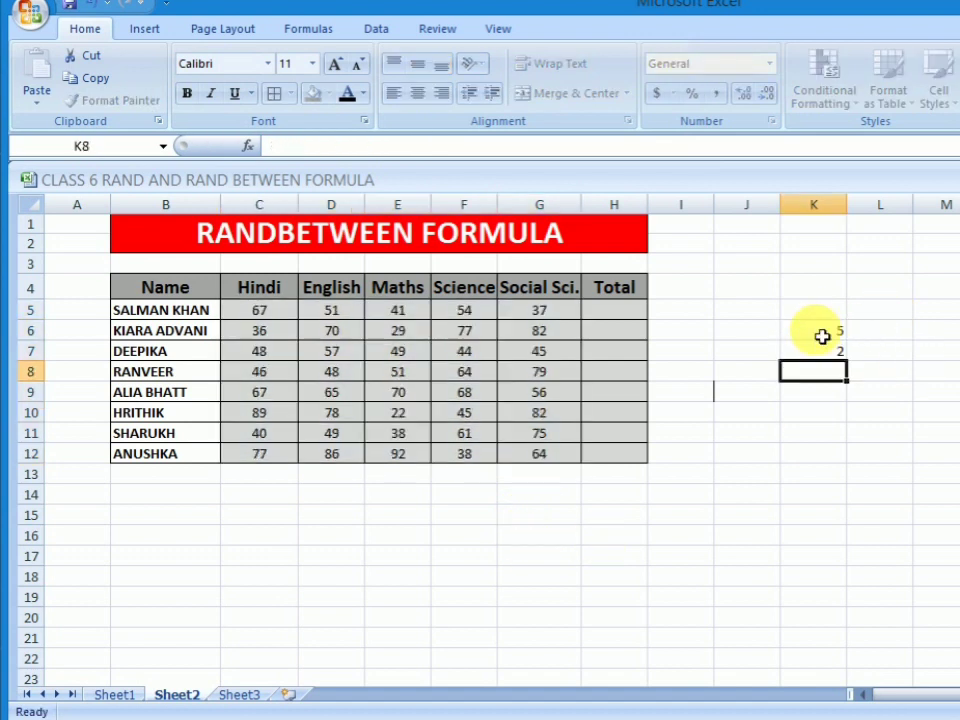
Copy C5:G12 and paste it over itself as values only
{"action": "left_click", "coordinate": [292, 318]}
{"action": "left_click_drag", "start_coordinate": [294, 321], "coordinate": [537, 463]}
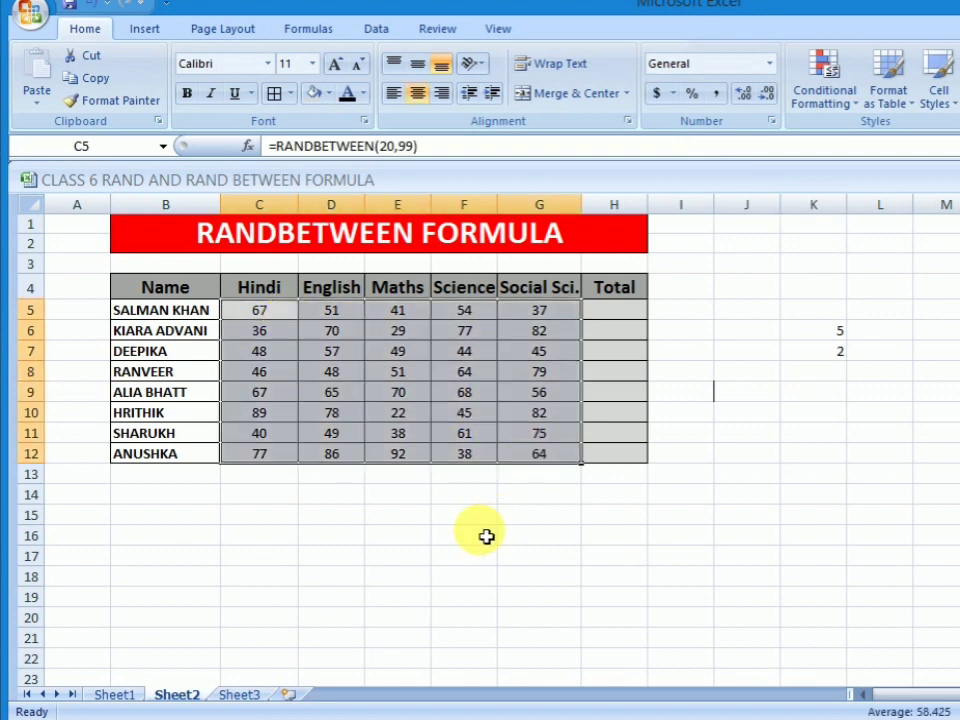
{"action": "key", "text": "ctrl+c"}
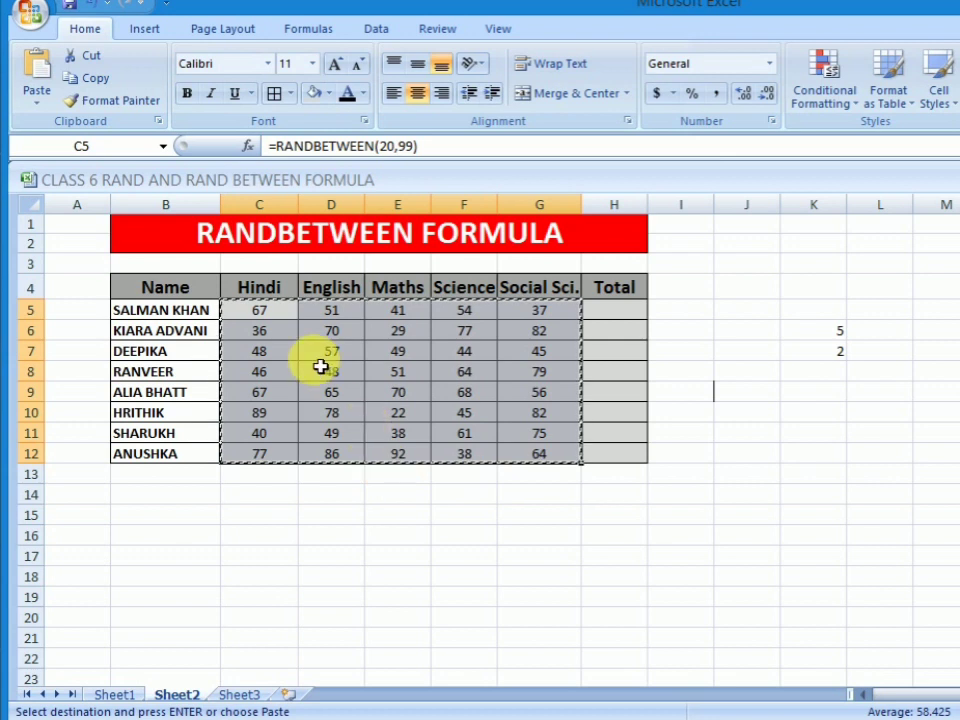
{"action": "right_click", "coordinate": [320, 367]}
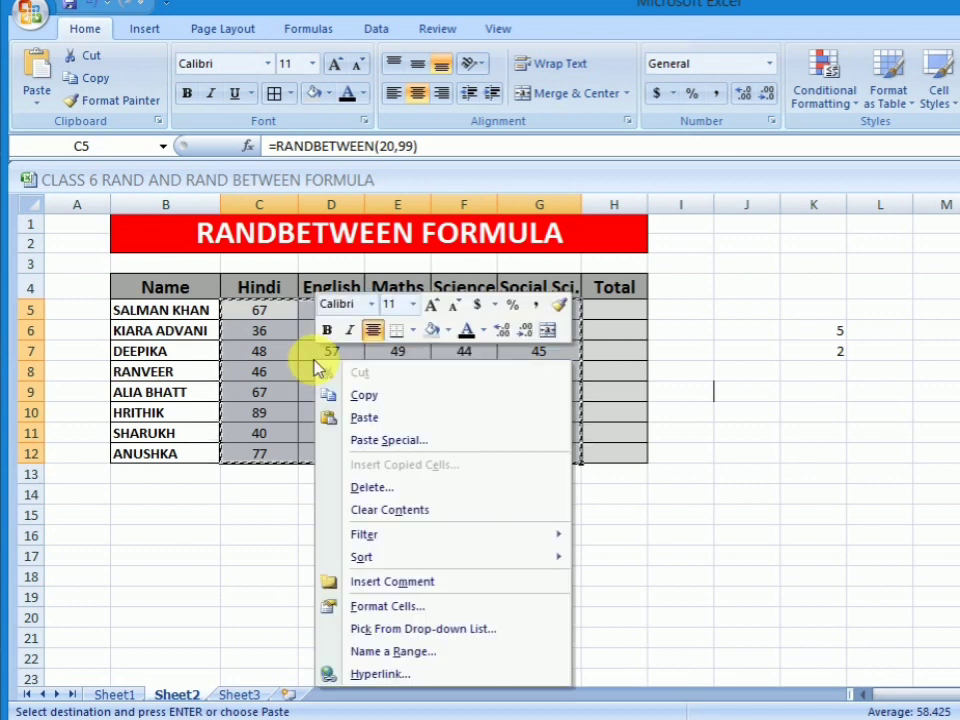
{"action": "left_click", "coordinate": [334, 440]}
{"action": "left_click", "coordinate": [214, 356]}
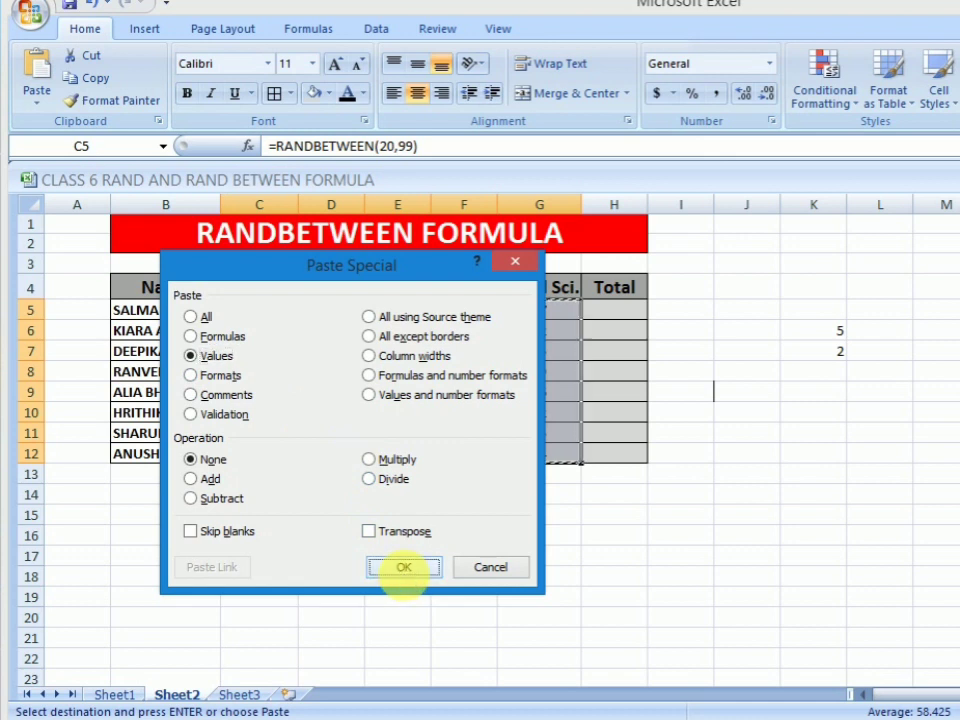
{"action": "left_click", "coordinate": [404, 578]}
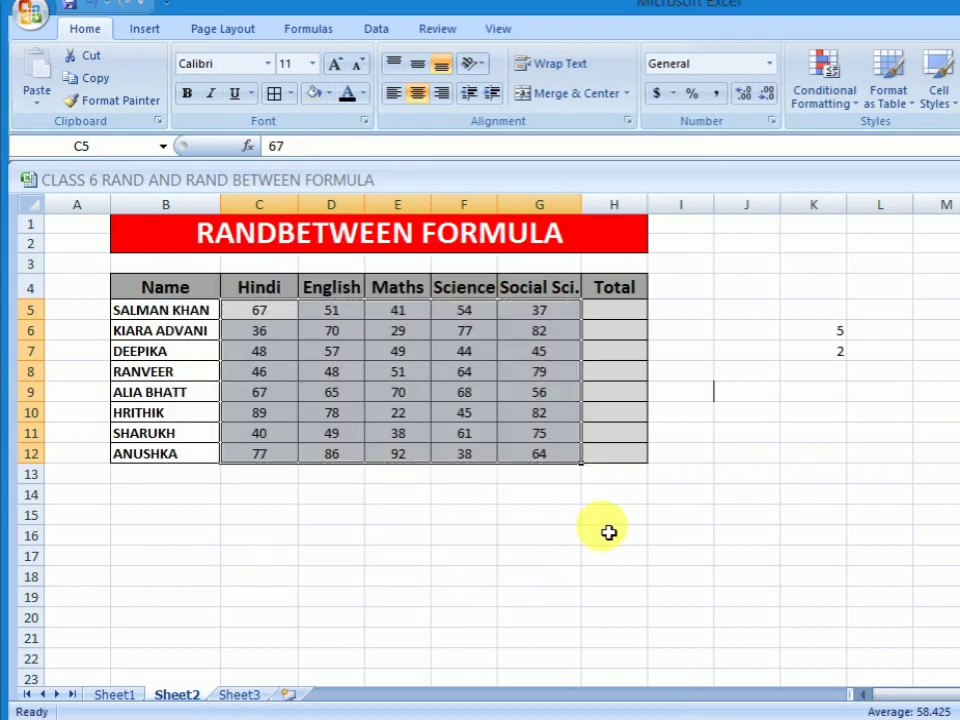
Enter a test 2 in a spare cell, then delete the scratch numbers in columns K–L
{"action": "left_click", "coordinate": [843, 478]}
{"action": "type", "text": "2"}
{"action": "key", "text": "Return"}
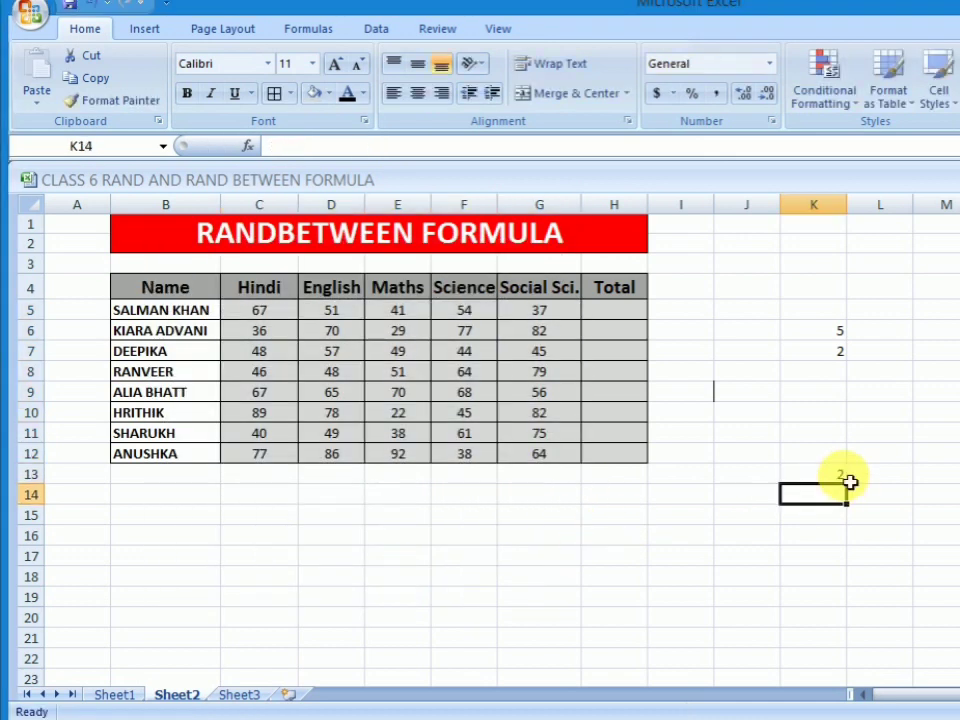
{"action": "left_click_drag", "start_coordinate": [808, 265], "coordinate": [870, 515]}
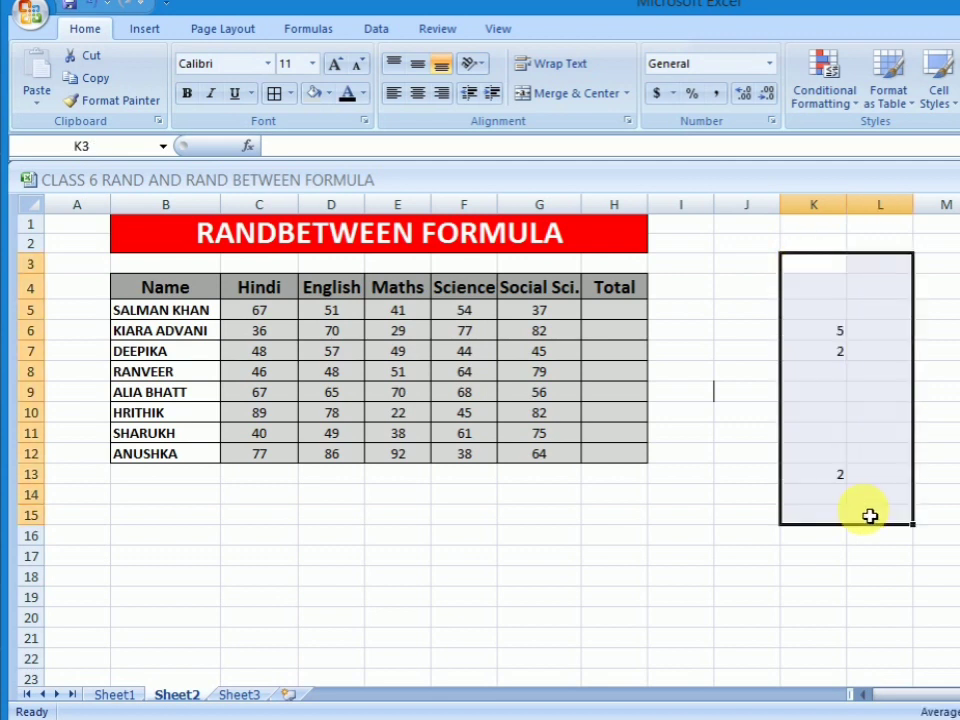
{"action": "key", "text": "Delete"}
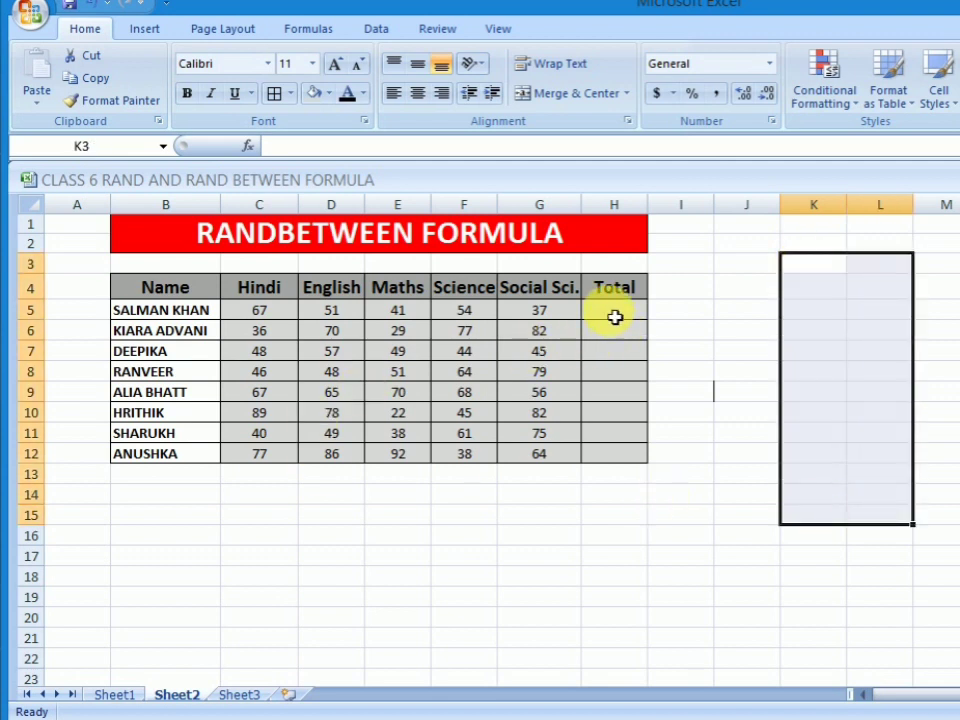
{"action": "left_click", "coordinate": [615, 316]}
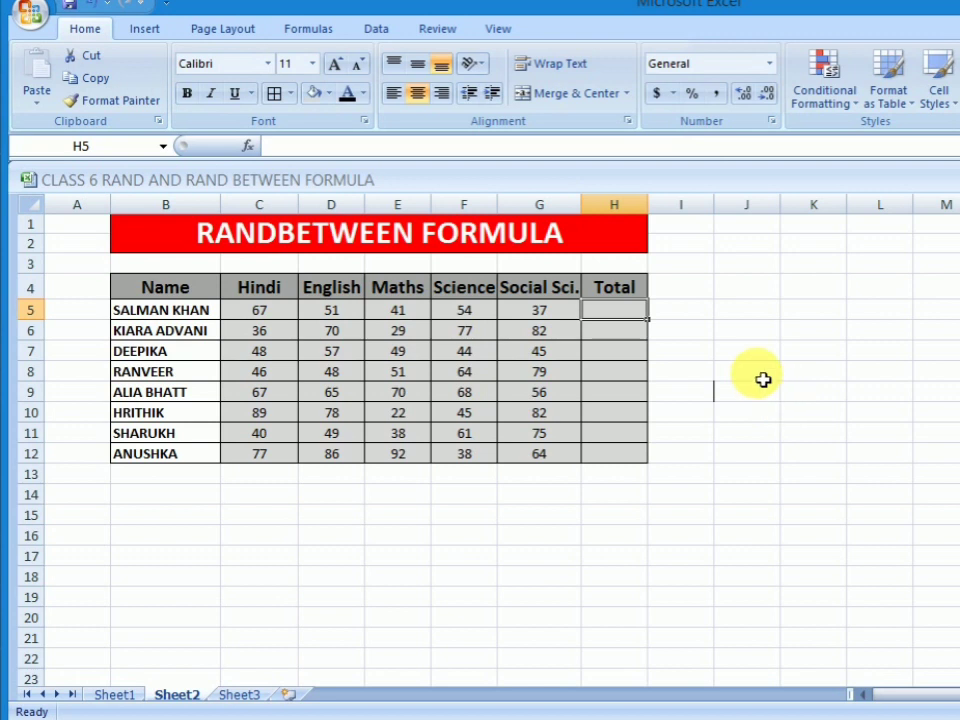
{"action": "left_click", "coordinate": [763, 379]}
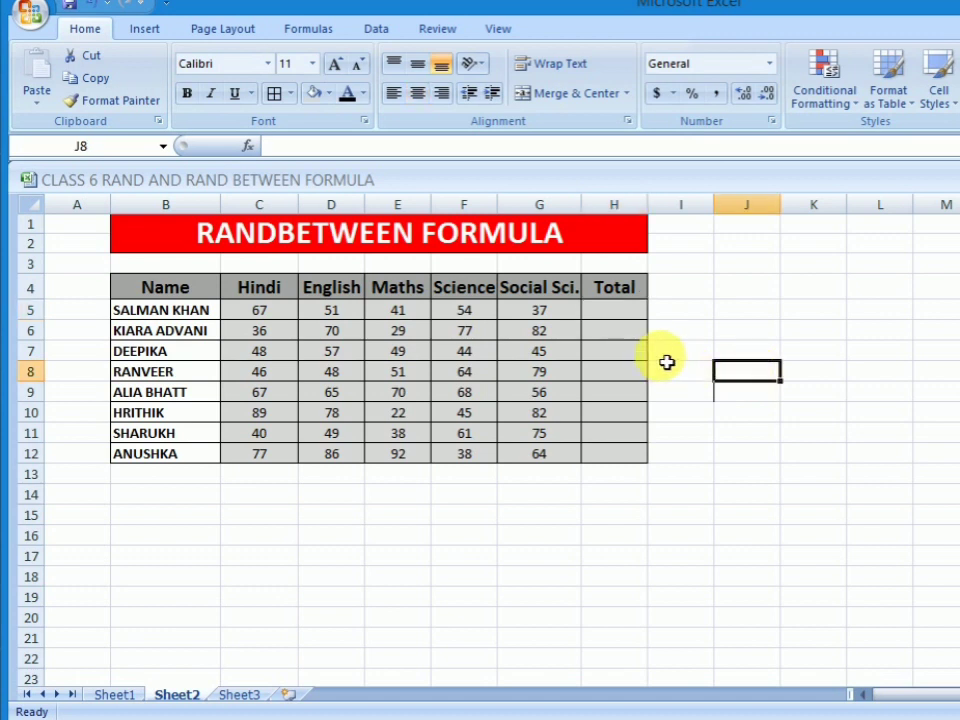
Put =SUM(C5:G5) in H5 with AutoSum (Alt+=) for the first student's total
{"action": "left_click", "coordinate": [632, 318]}
{"action": "type", "text": "="}
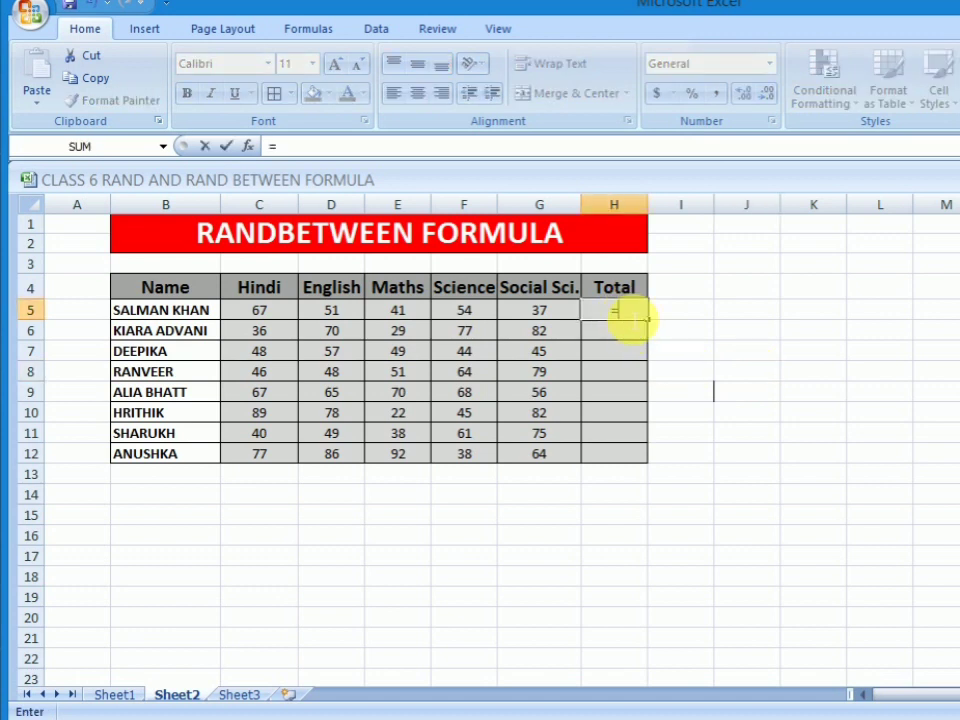
{"action": "type", "text": "SUM"}
{"action": "key", "text": "BackSpace"}
{"action": "key", "text": "BackSpace"}
{"action": "key", "text": "BackSpace"}
{"action": "key", "text": "BackSpace"}
{"action": "left_click", "coordinate": [671, 317]}
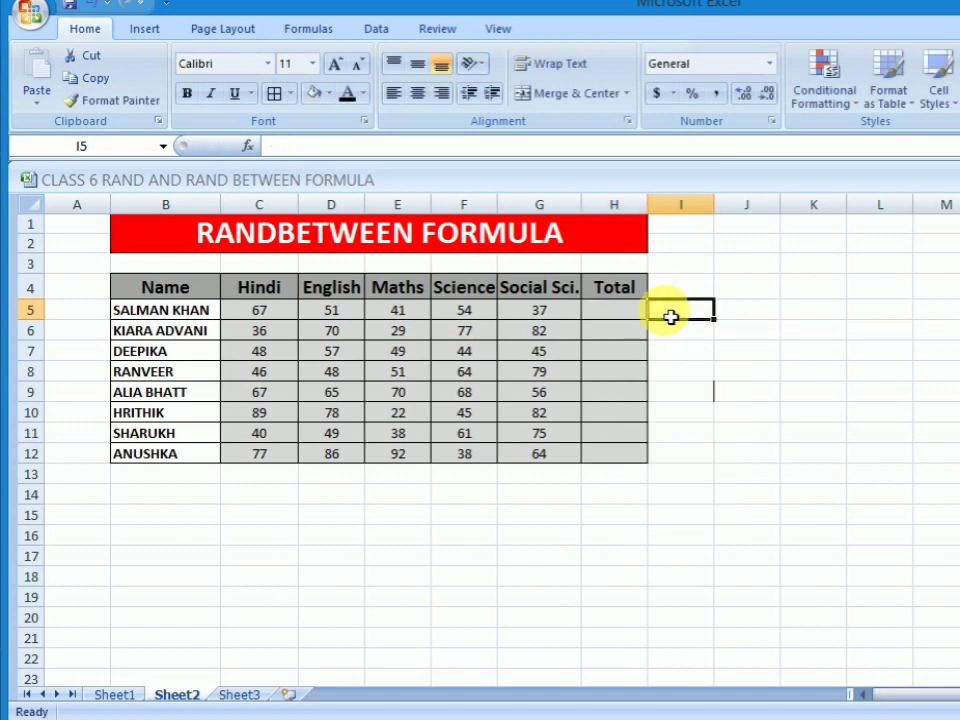
{"action": "left_click", "coordinate": [636, 319]}
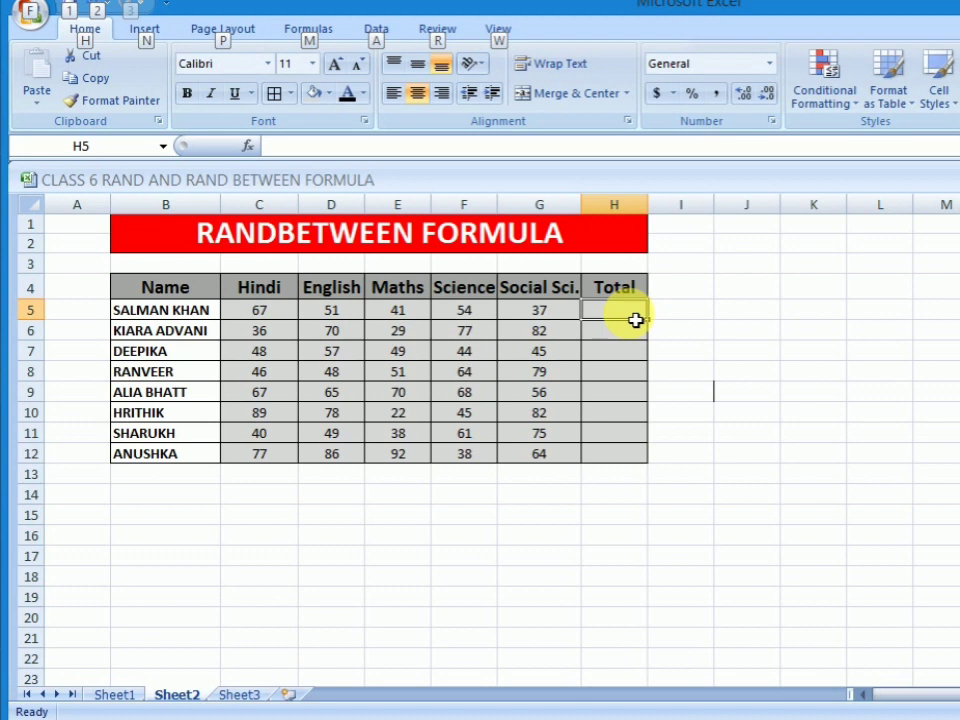
{"action": "key", "text": "alt+equal"}
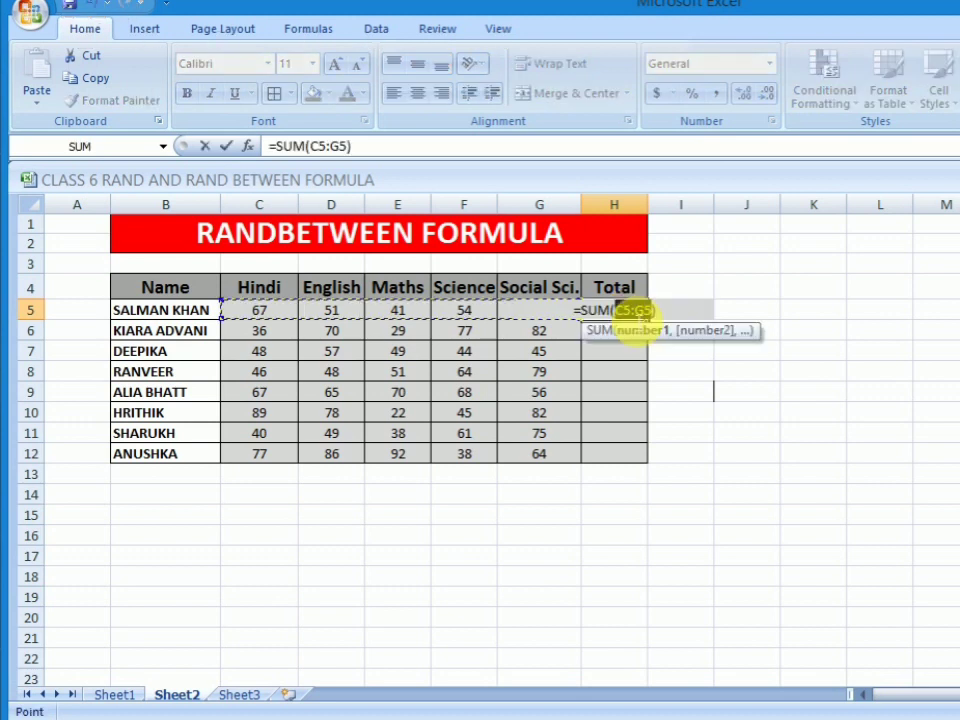
{"action": "key", "text": "Return"}
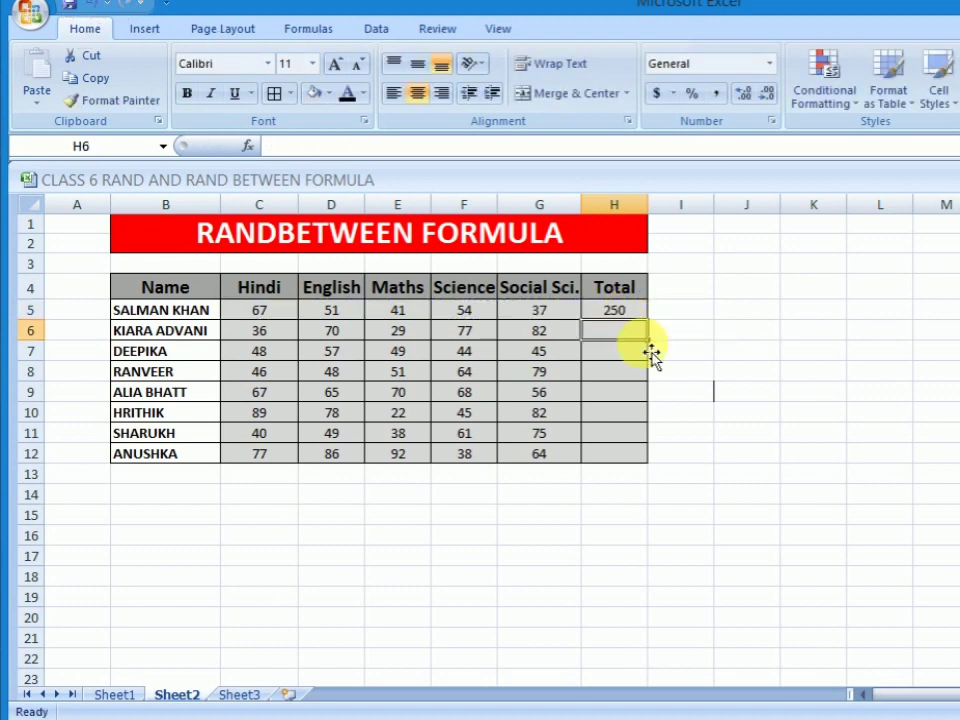
Copy the H5 total formula down to H12, giving totals from 243 to 357
{"action": "left_click", "coordinate": [640, 316]}
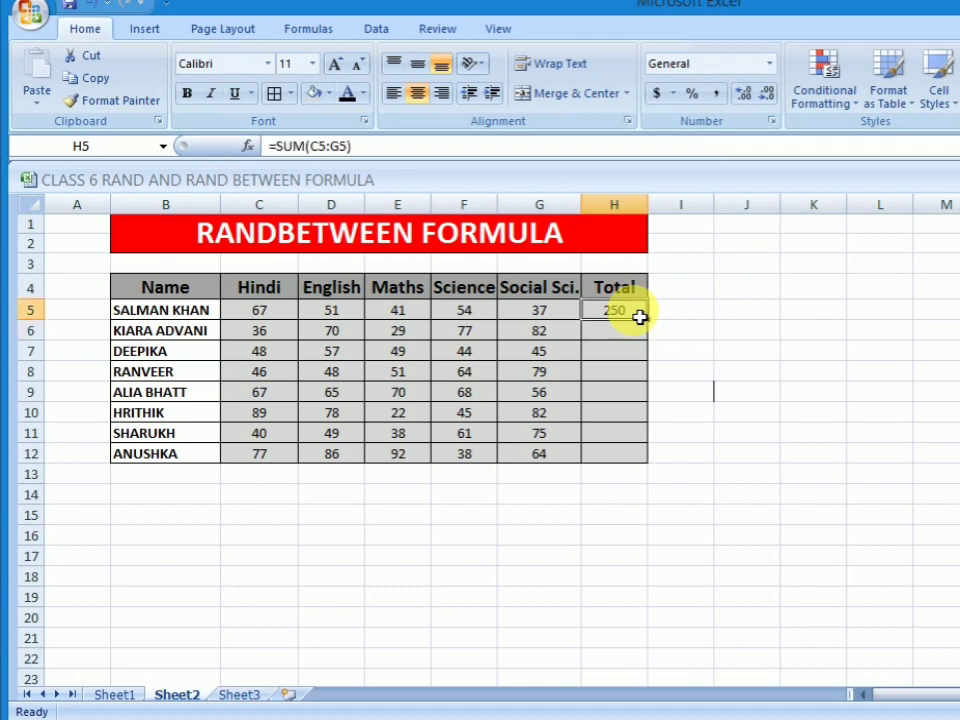
{"action": "key", "text": "ctrl+c"}
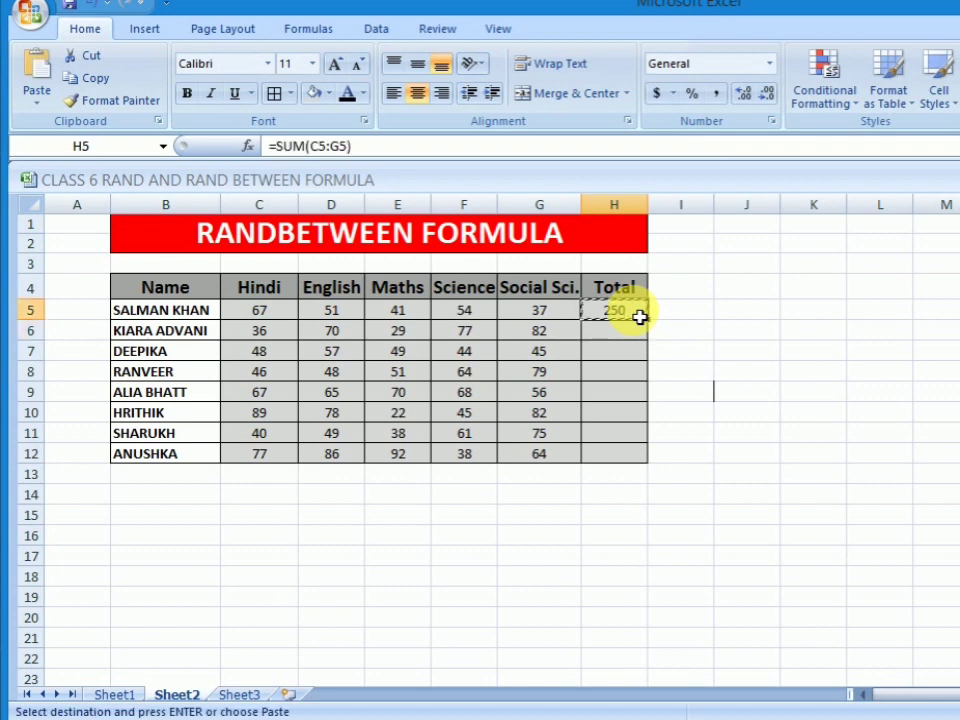
{"action": "key", "text": "shift+Down"}
{"action": "key", "text": "shift+Down"}
{"action": "key", "text": "shift+Down"}
{"action": "key", "text": "shift+Down"}
{"action": "key", "text": "shift+Down"}
{"action": "key", "text": "shift+Down"}
{"action": "key", "text": "shift+Down"}
{"action": "key", "text": "Return"}
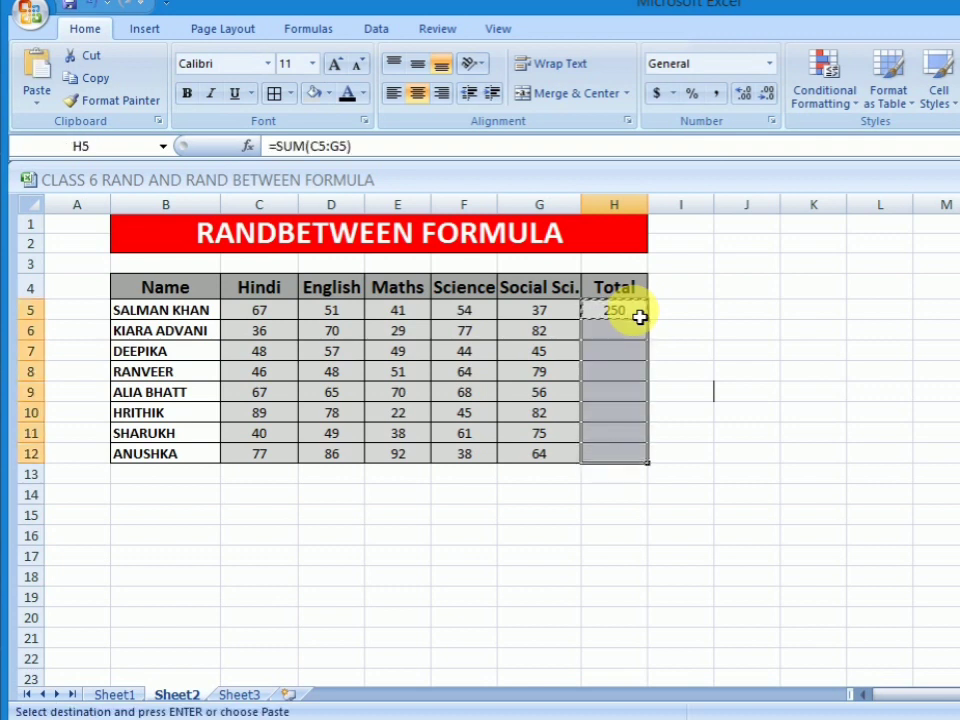
{"action": "left_click", "coordinate": [831, 474]}
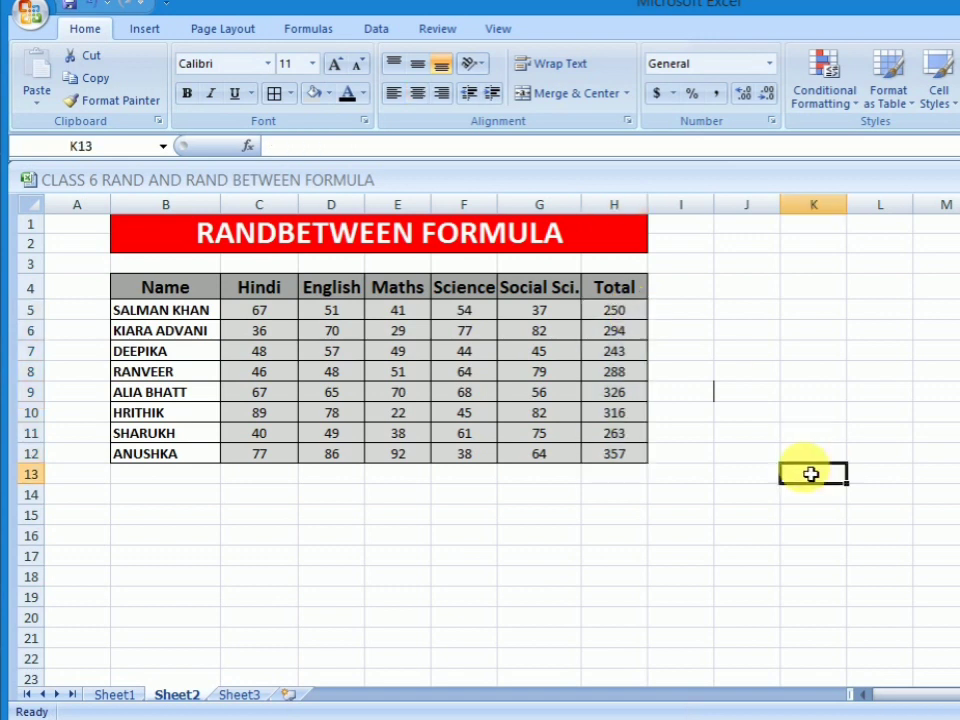
{"action": "left_click", "coordinate": [621, 487]}
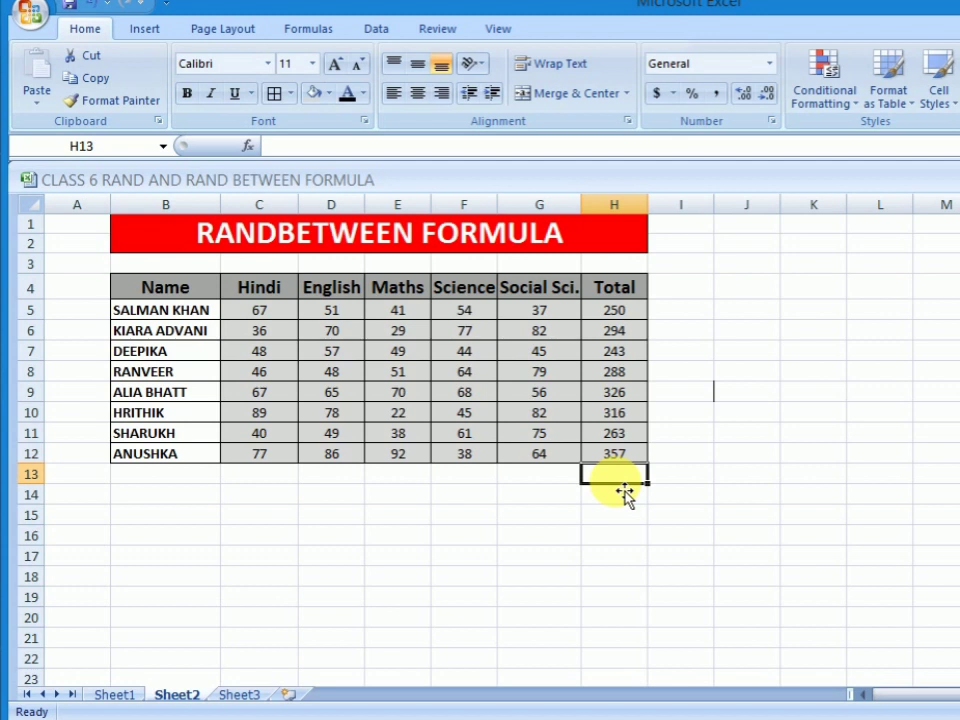
{"action": "key", "text": "alt+equal"}
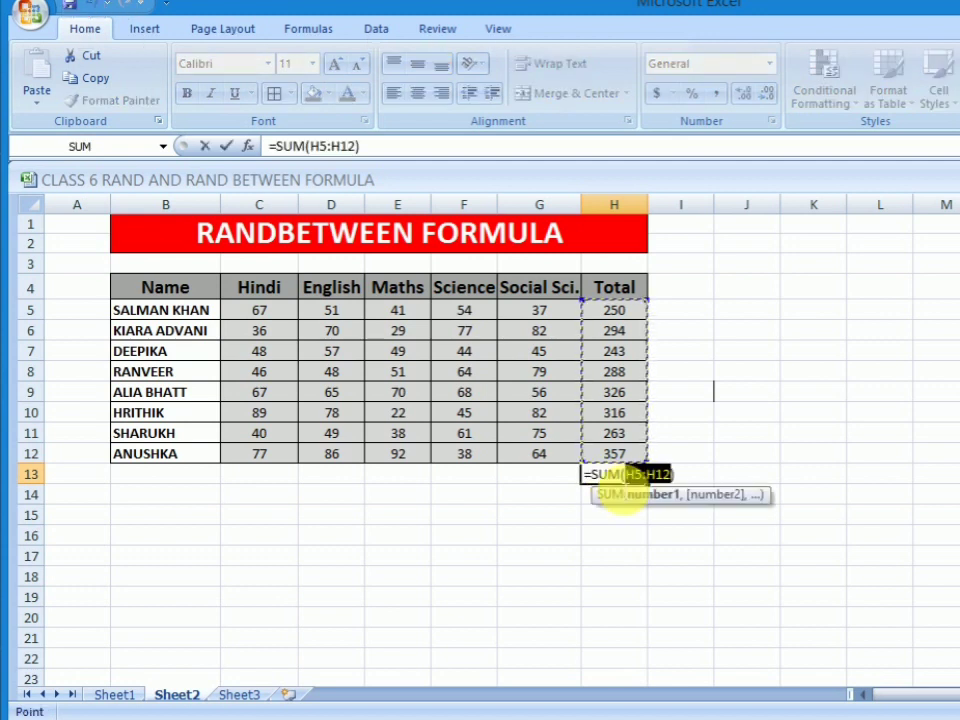
{"action": "key", "text": "Return"}
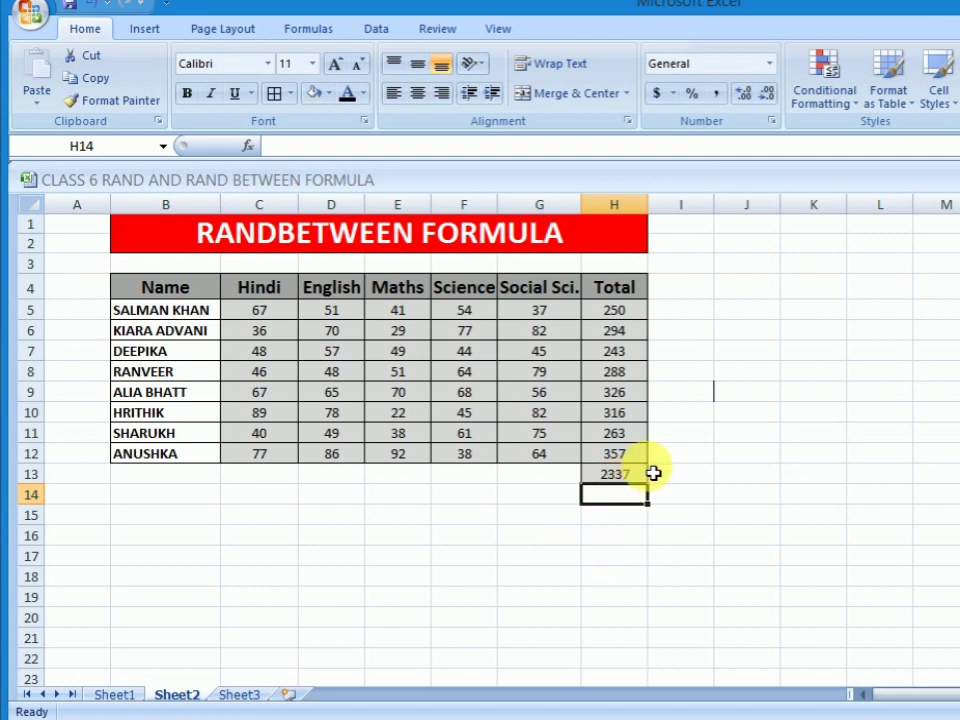
{"action": "key", "text": "Up"}
{"action": "key", "text": "Delete"}
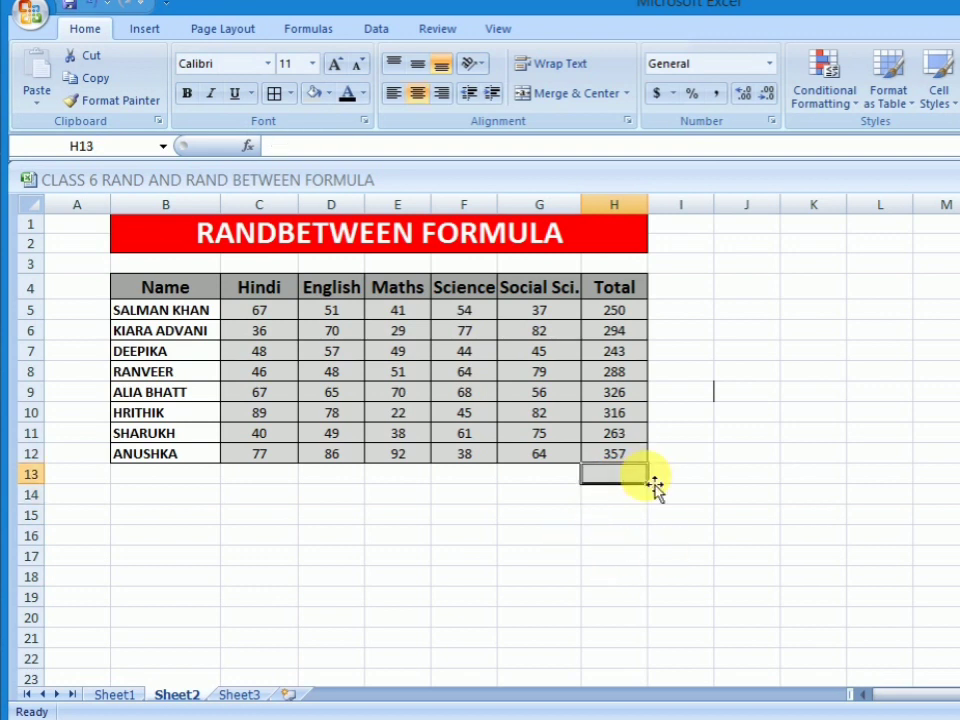